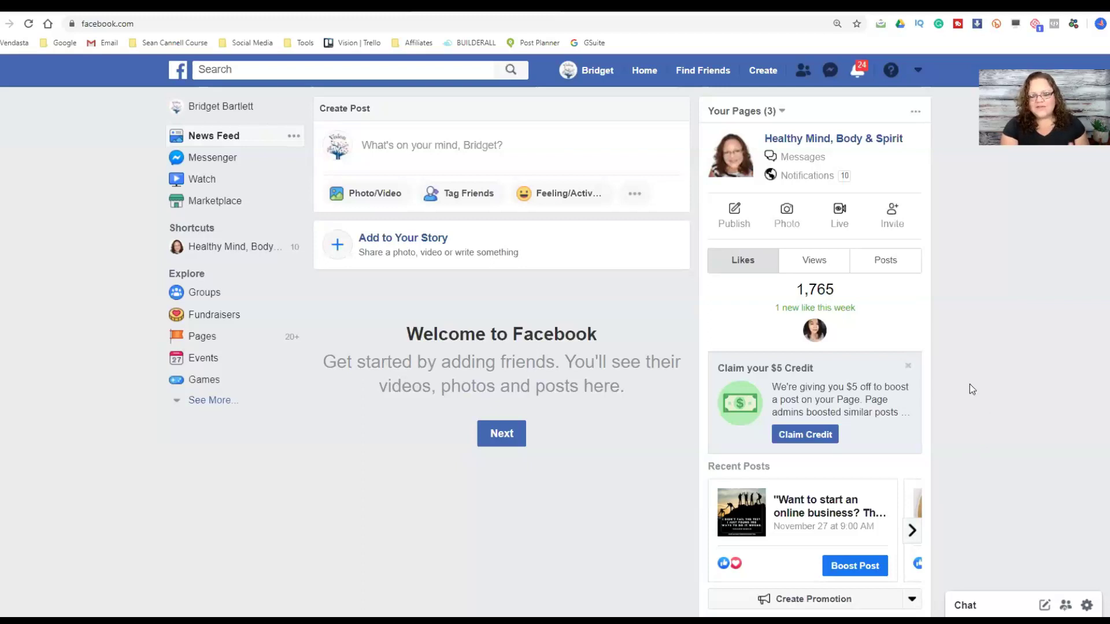
- From the account menu's page list, create a page of type Community or Public Figure
{"action": "left_click", "coordinate": [918, 71]}
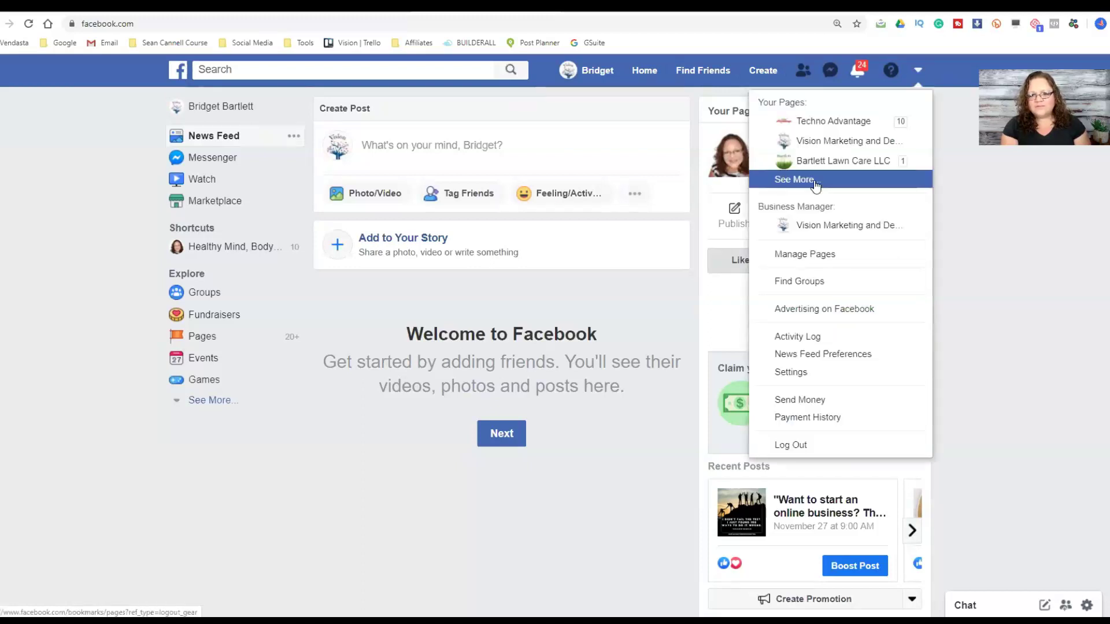
{"action": "left_click", "coordinate": [783, 180]}
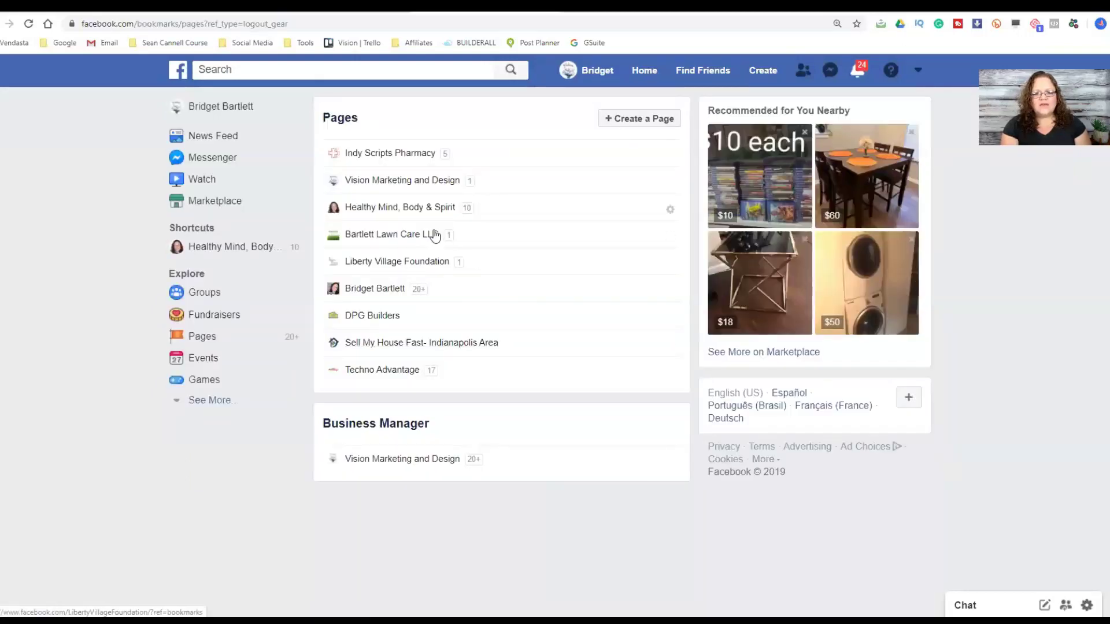
{"action": "left_click", "coordinate": [642, 125]}
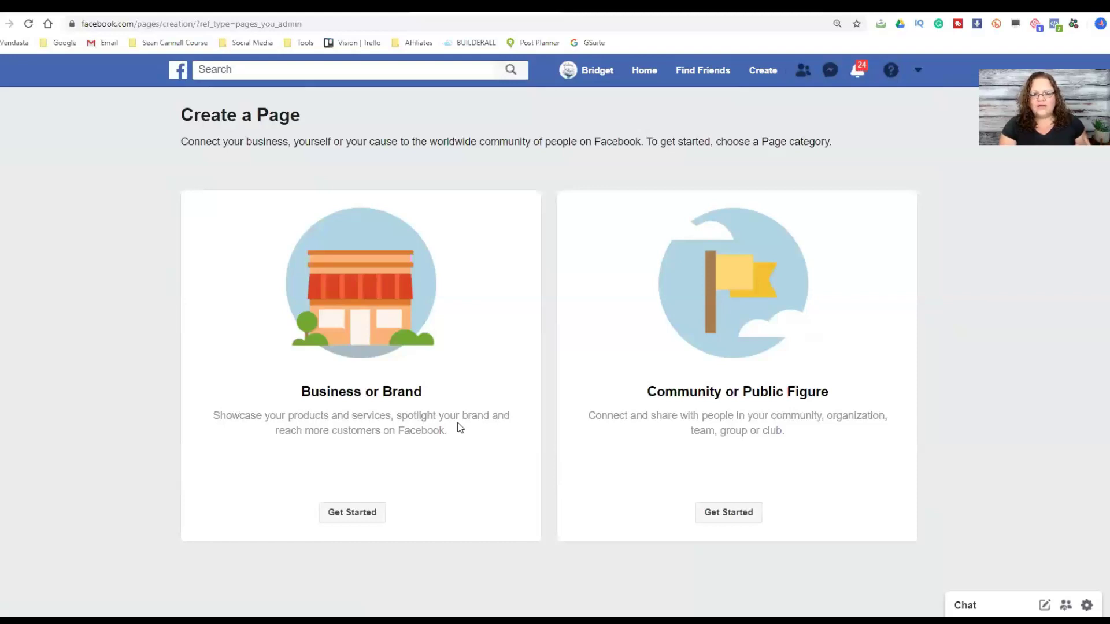
{"action": "left_click", "coordinate": [733, 512]}
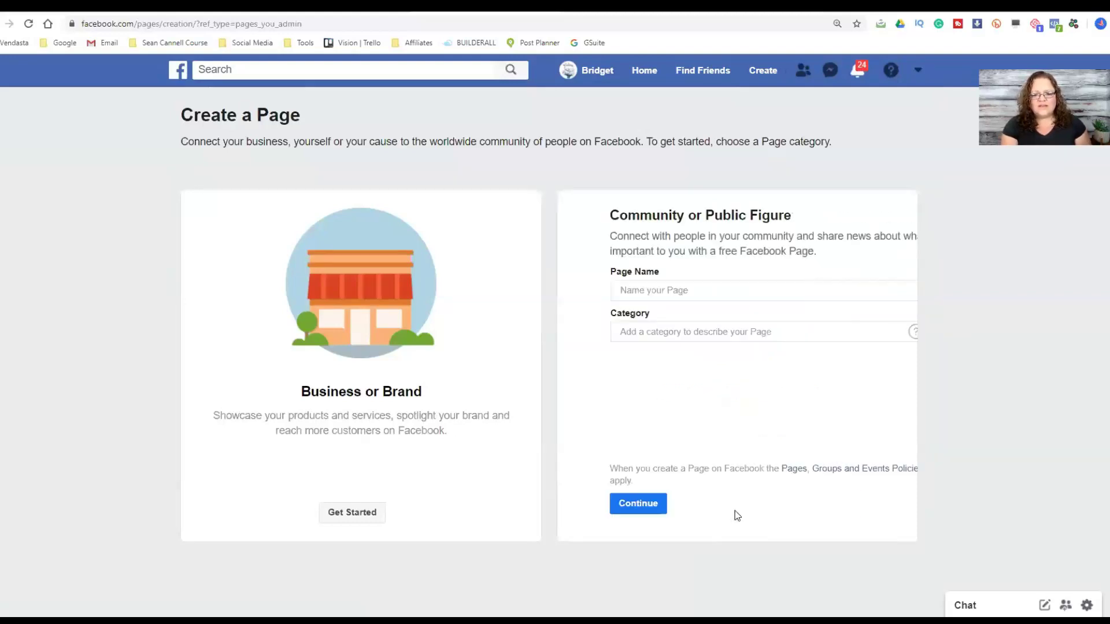
{"action": "left_click", "coordinate": [649, 292]}
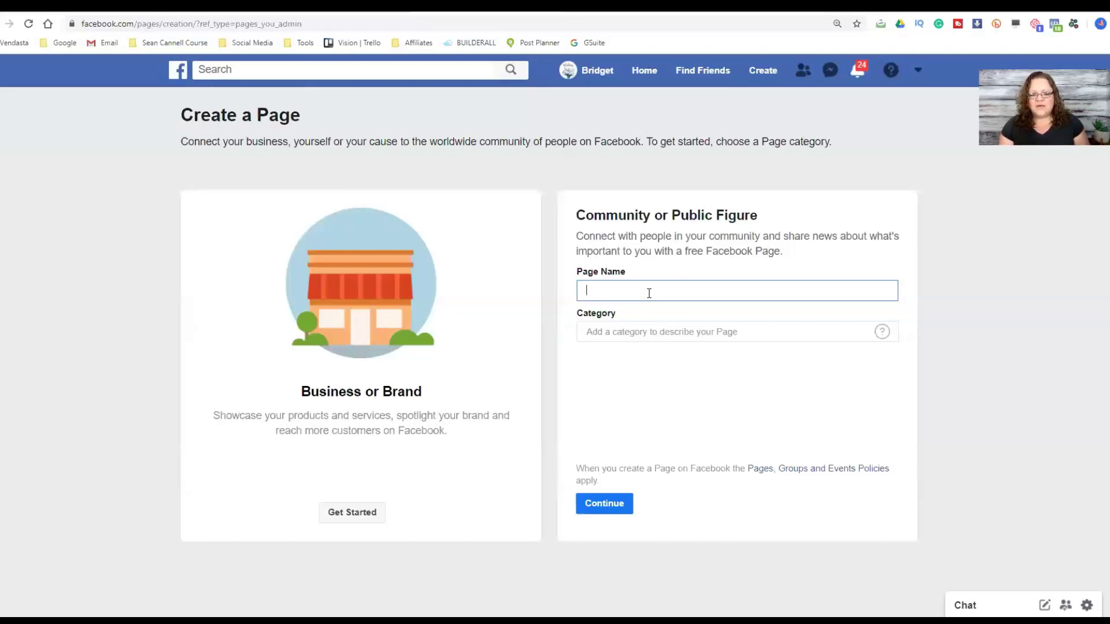
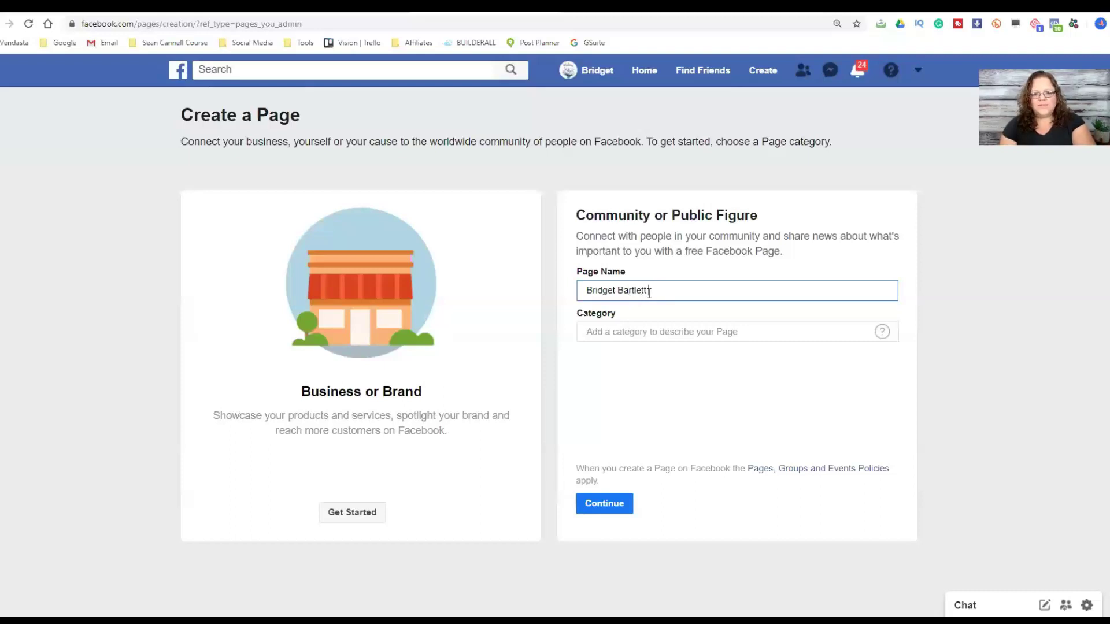
- Enter the creator's name as the page name, choose the Entrepreneur category, and submit
{"action": "left_click", "coordinate": [614, 335]}
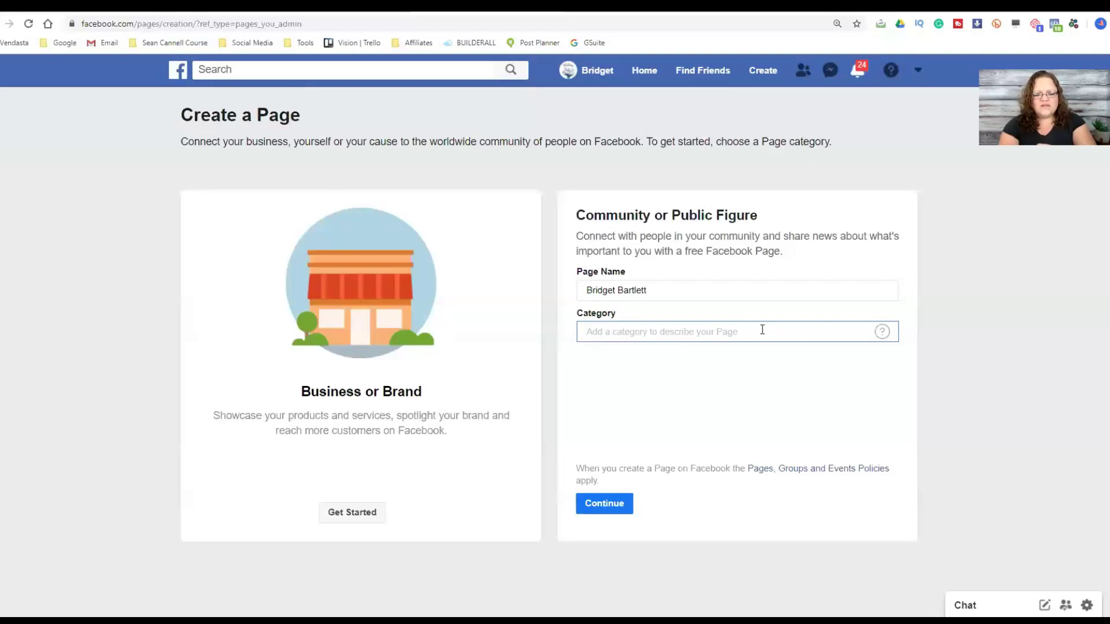
{"action": "type", "text": "ENtre"}
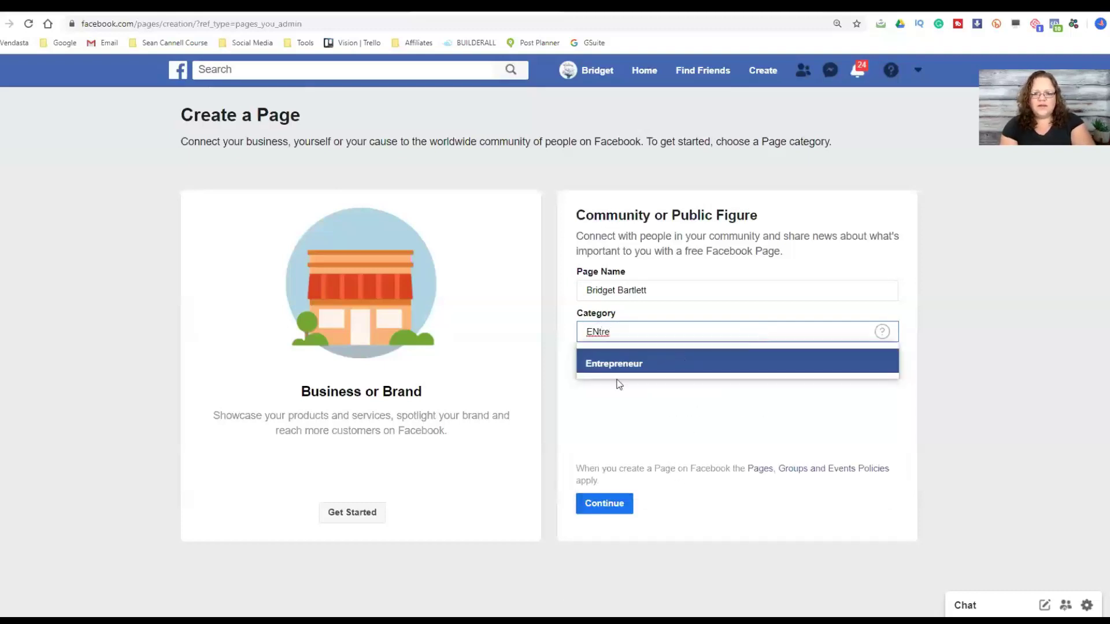
{"action": "left_click", "coordinate": [619, 365]}
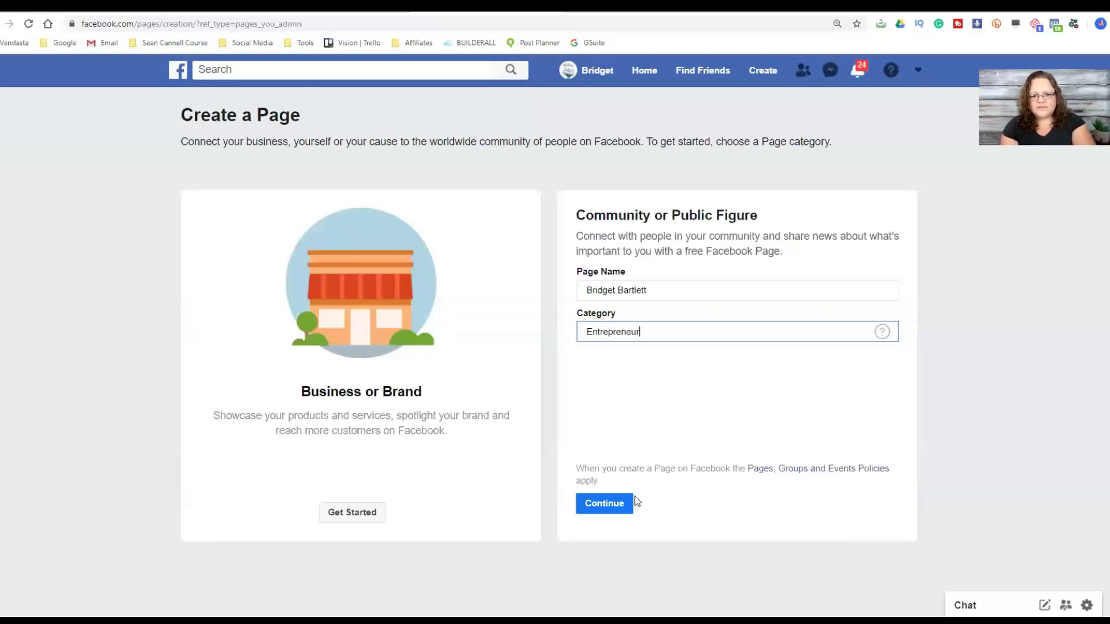
{"action": "left_click", "coordinate": [602, 505]}
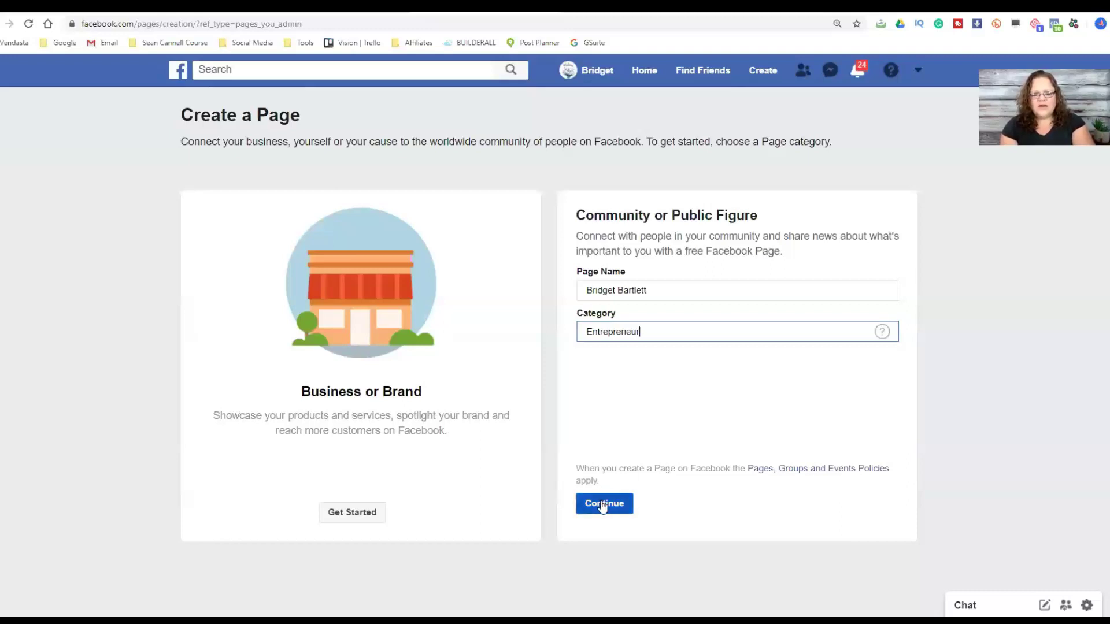
{"action": "left_click", "coordinate": [602, 504]}
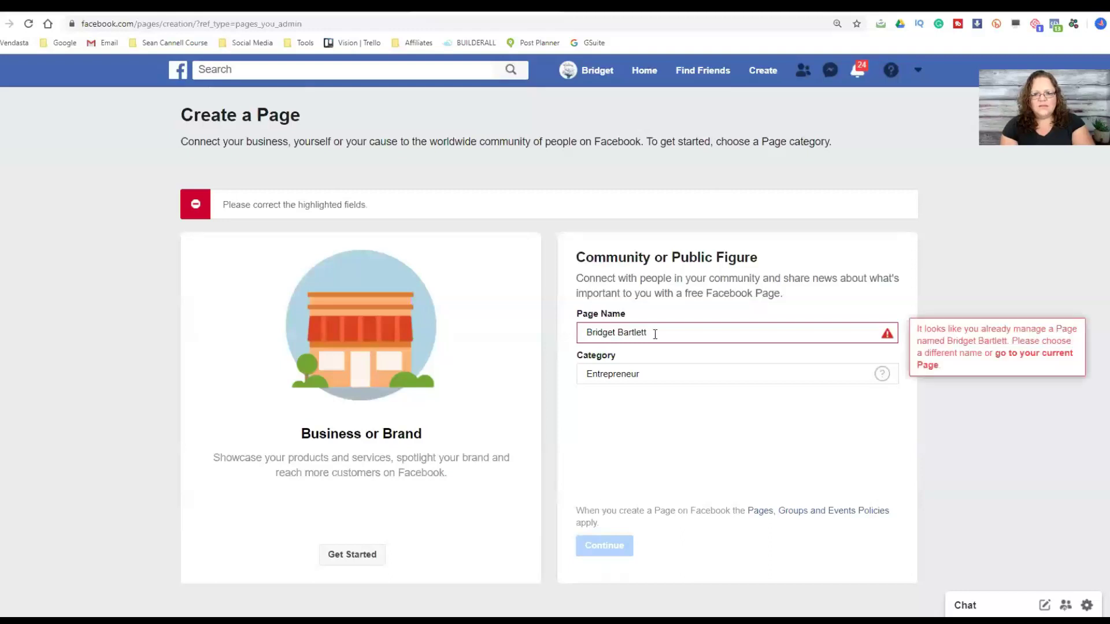
- Replace the rejected duplicate page name with a different version of the creator's name and continue
{"action": "mouse_move", "coordinate": [708, 335]}
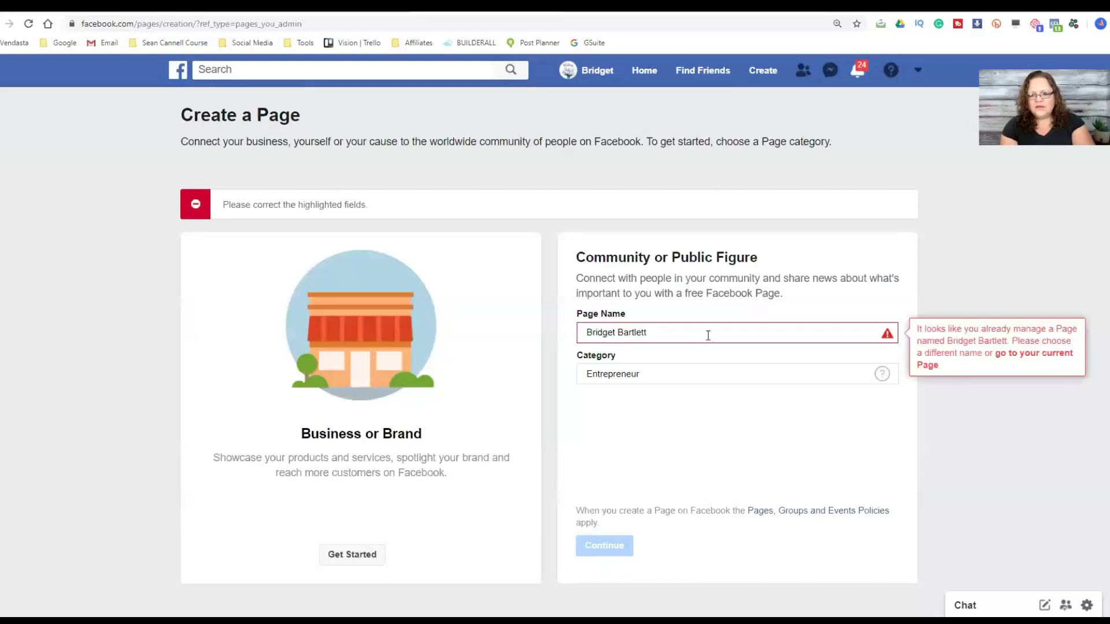
{"action": "left_click", "coordinate": [668, 331]}
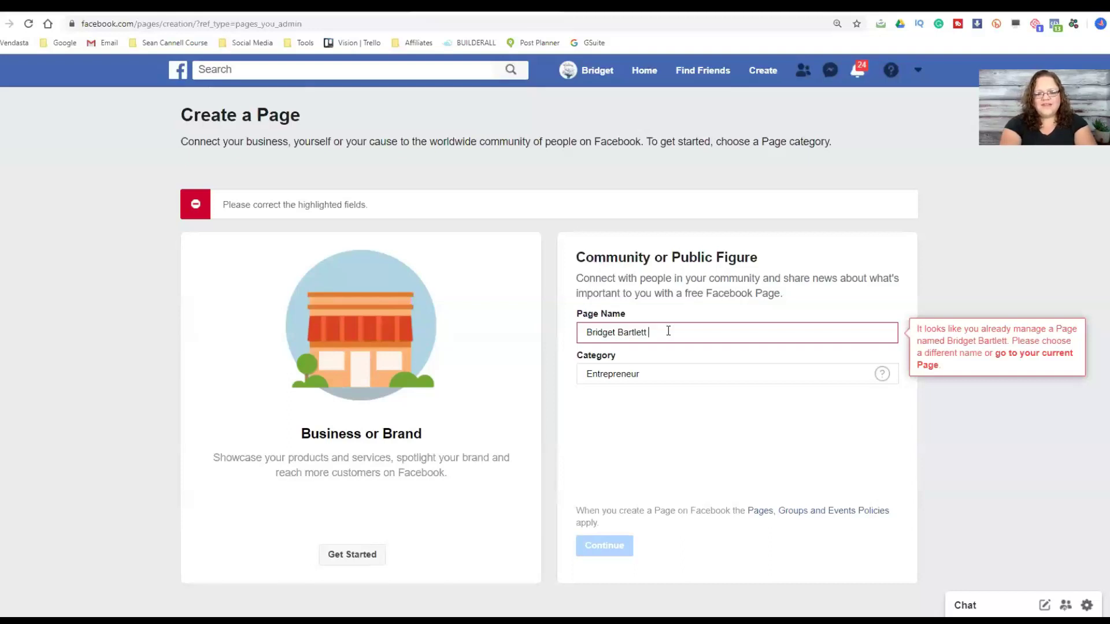
{"action": "key", "text": "BackSpace"}
{"action": "key", "text": "BackSpace"}
{"action": "key", "text": "BackSpace"}
{"action": "key", "text": "BackSpace"}
{"action": "key", "text": "BackSpace"}
{"action": "key", "text": "BackSpace"}
{"action": "key", "text": "BackSpace"}
{"action": "key", "text": "BackSpace"}
{"action": "key", "text": "BackSpace"}
{"action": "key", "text": "BackSpace"}
{"action": "key", "text": "BackSpace"}
{"action": "key", "text": "BackSpace"}
{"action": "key", "text": "BackSpace"}
{"action": "key", "text": "BackSpace"}
{"action": "key", "text": "BackSpace"}
{"action": "key", "text": "BackSpace"}
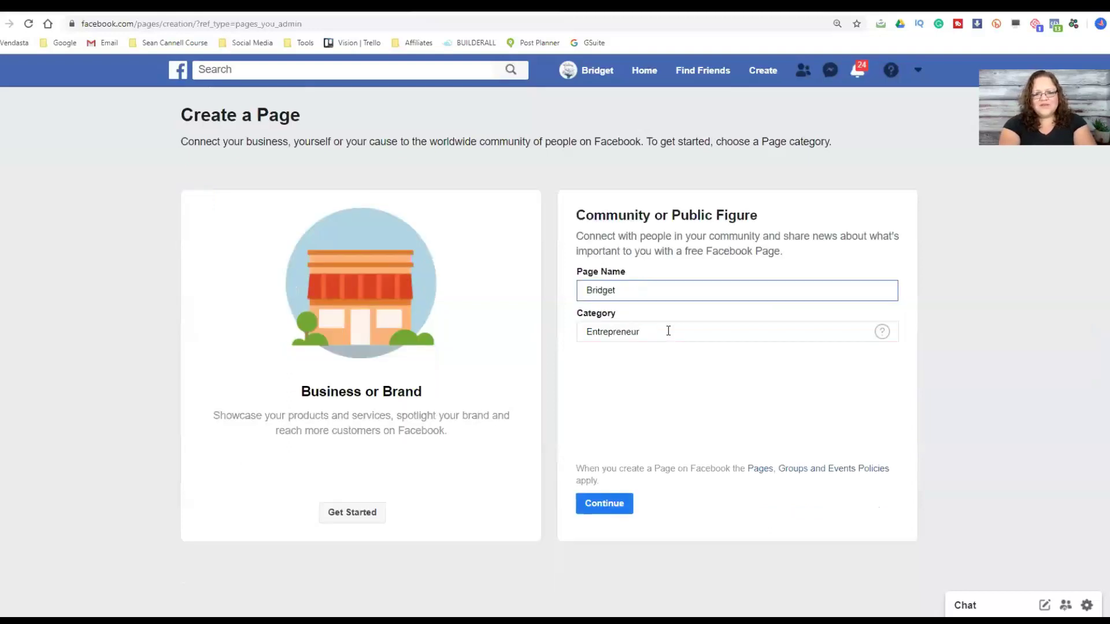
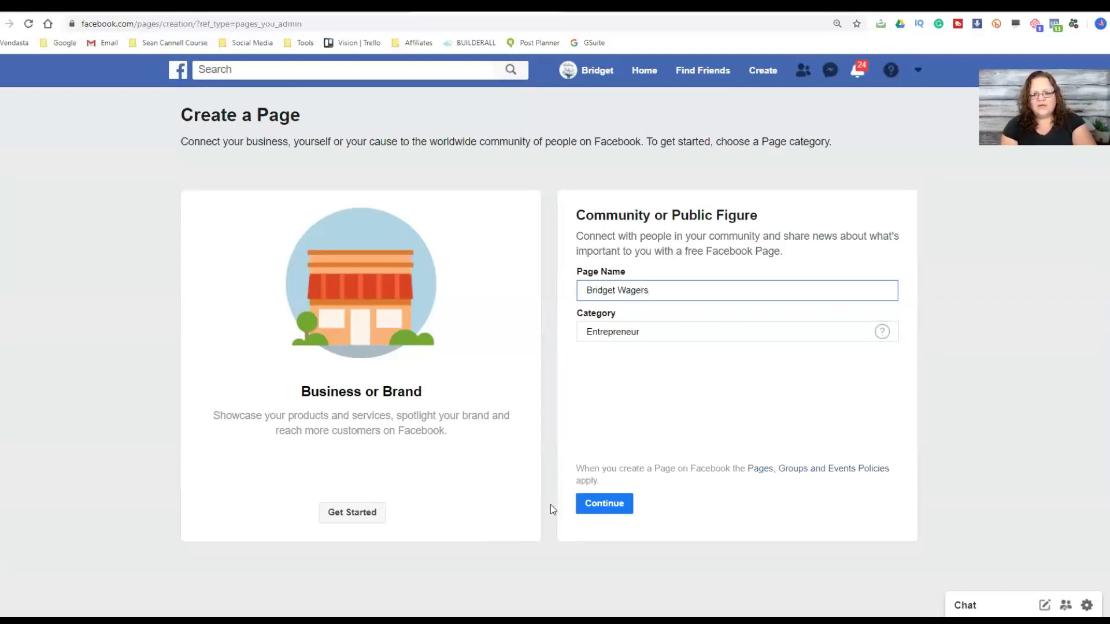
{"action": "left_click", "coordinate": [624, 504]}
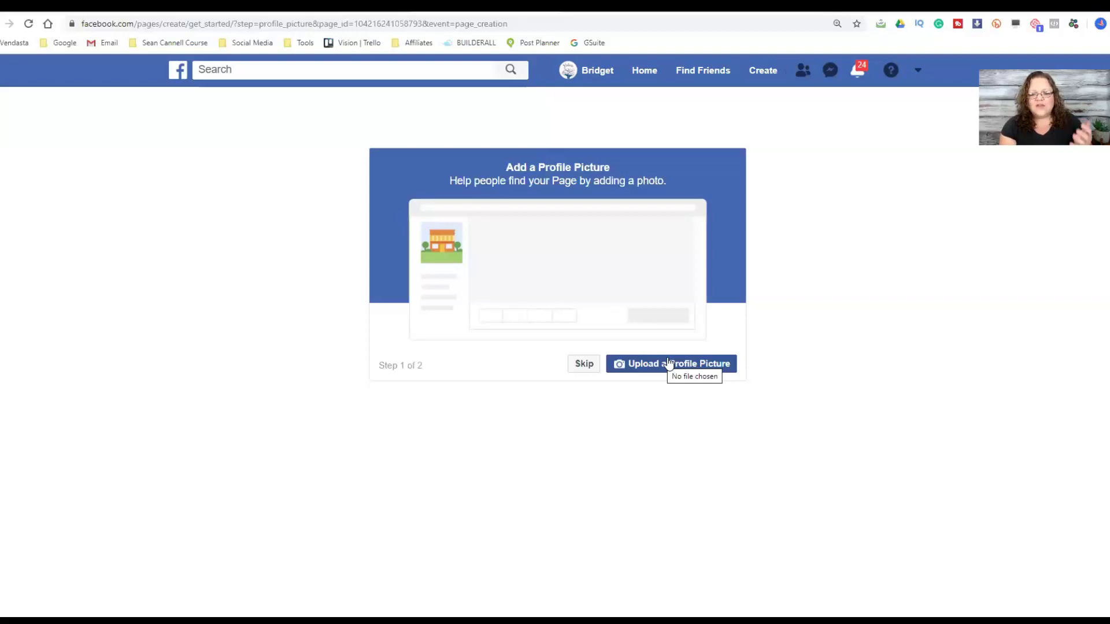
- Upload a profile picture for the new page
{"action": "left_click", "coordinate": [666, 371]}
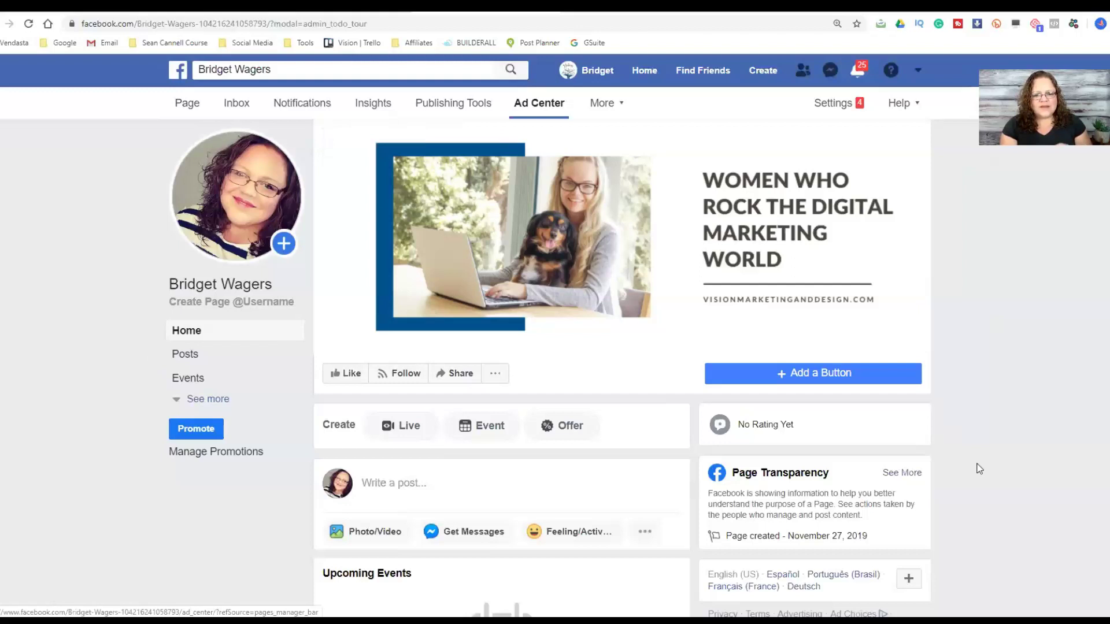
- Set the page's custom username based on the creator's name and confirm it
{"action": "scroll", "coordinate": [214, 370], "scroll_direction": "down", "scroll_amount": 1}
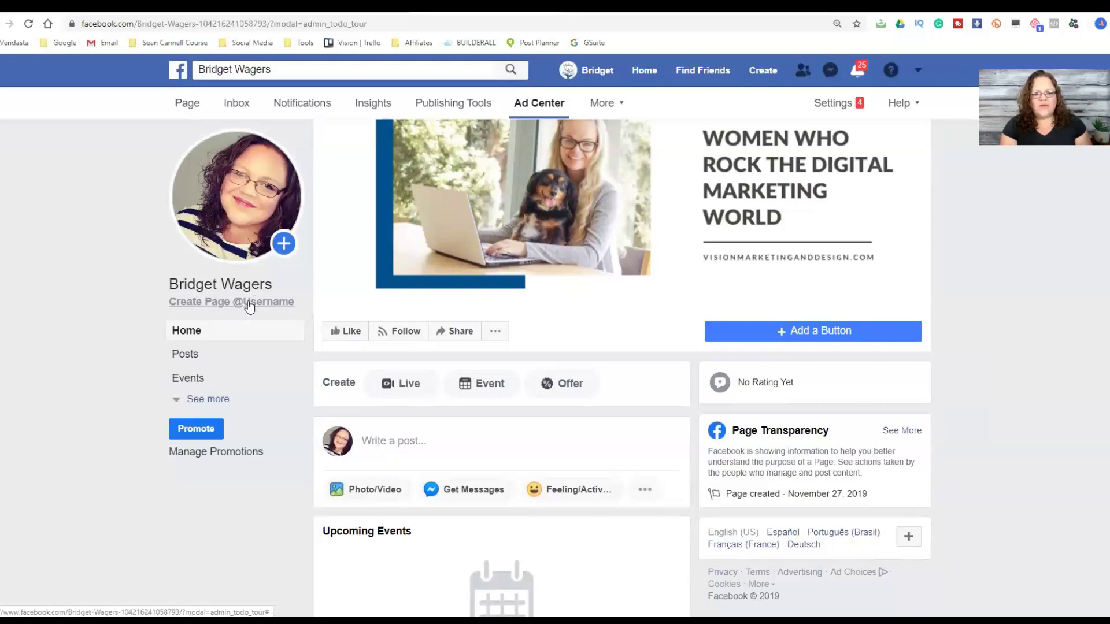
{"action": "left_click", "coordinate": [208, 297]}
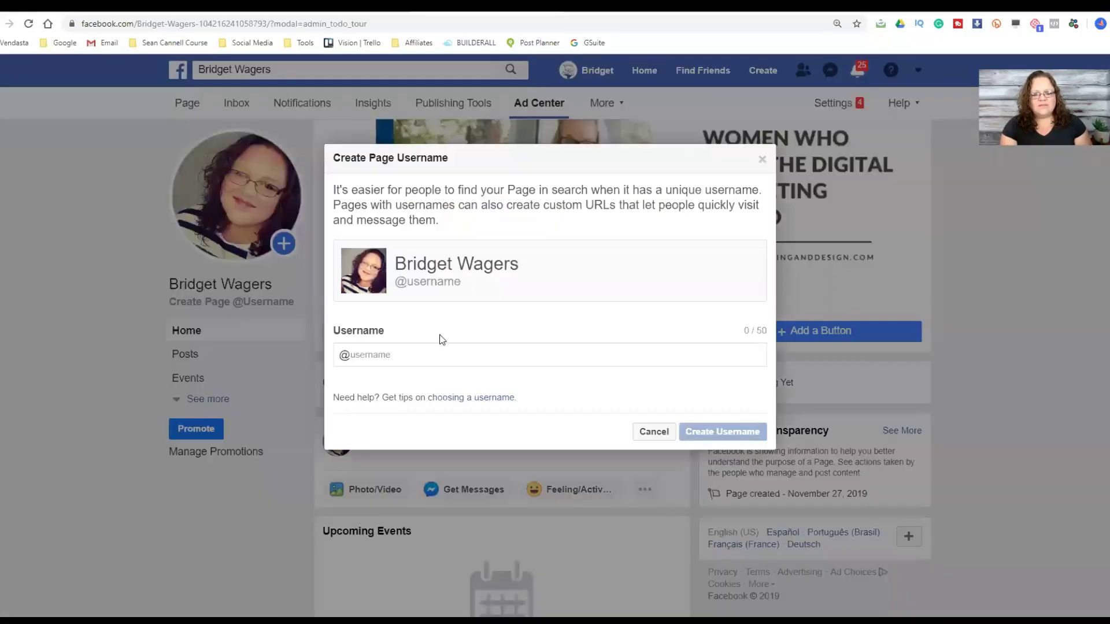
{"action": "left_click", "coordinate": [395, 355]}
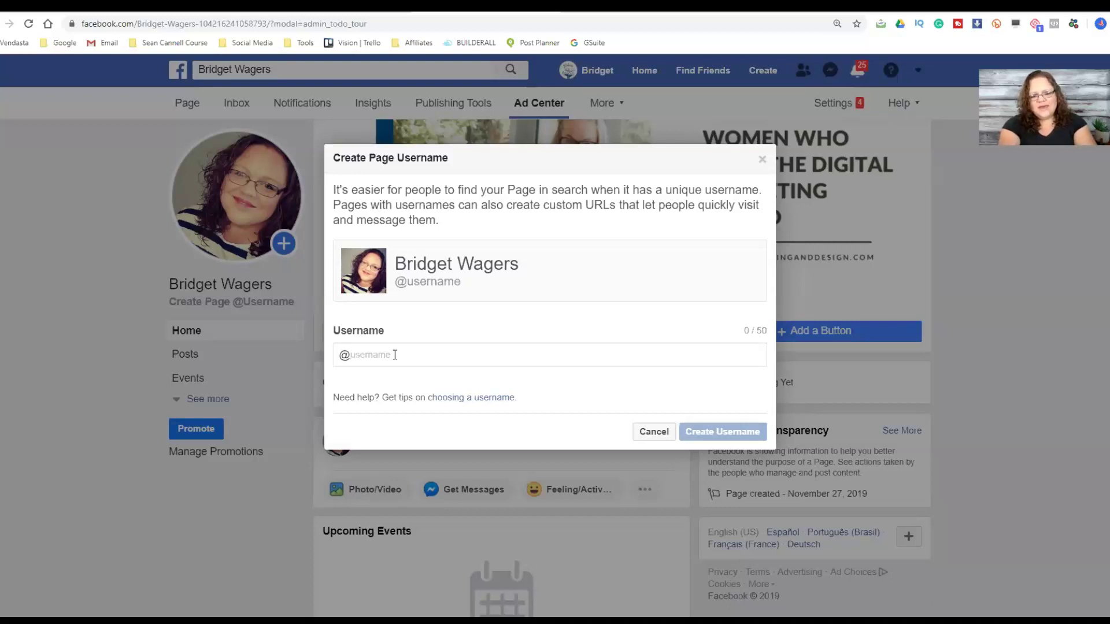
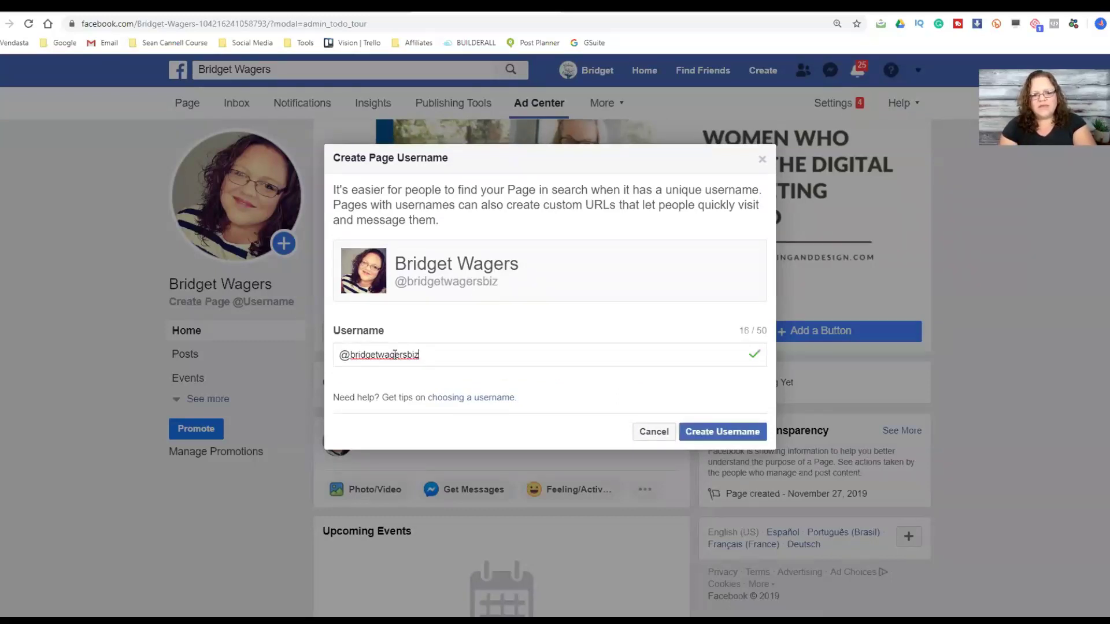
{"action": "left_click", "coordinate": [704, 434]}
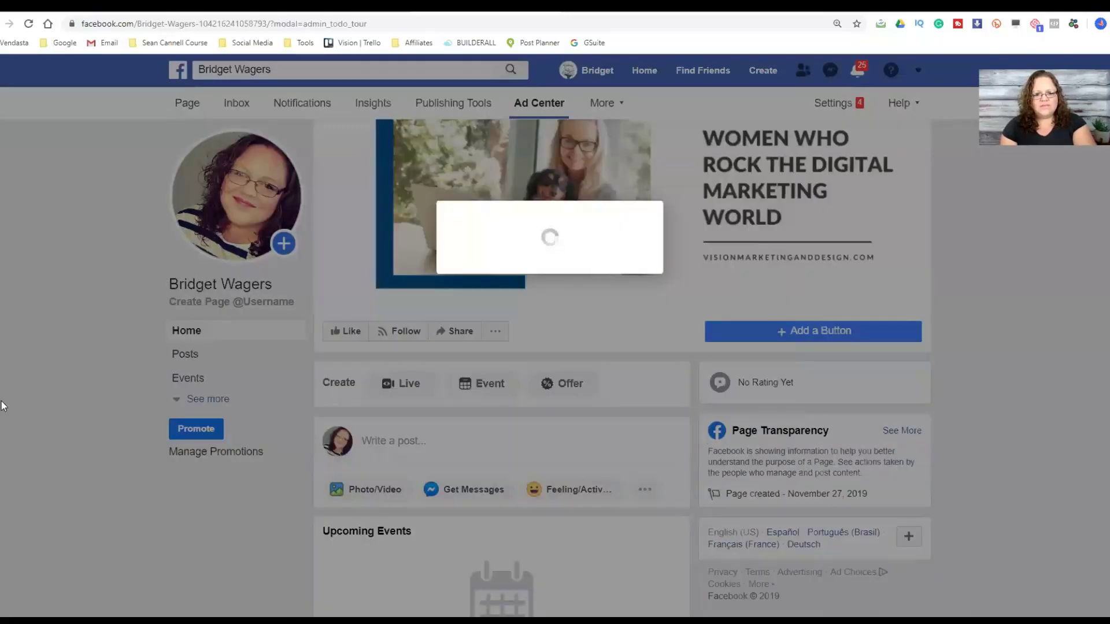
{"action": "left_click", "coordinate": [689, 349]}
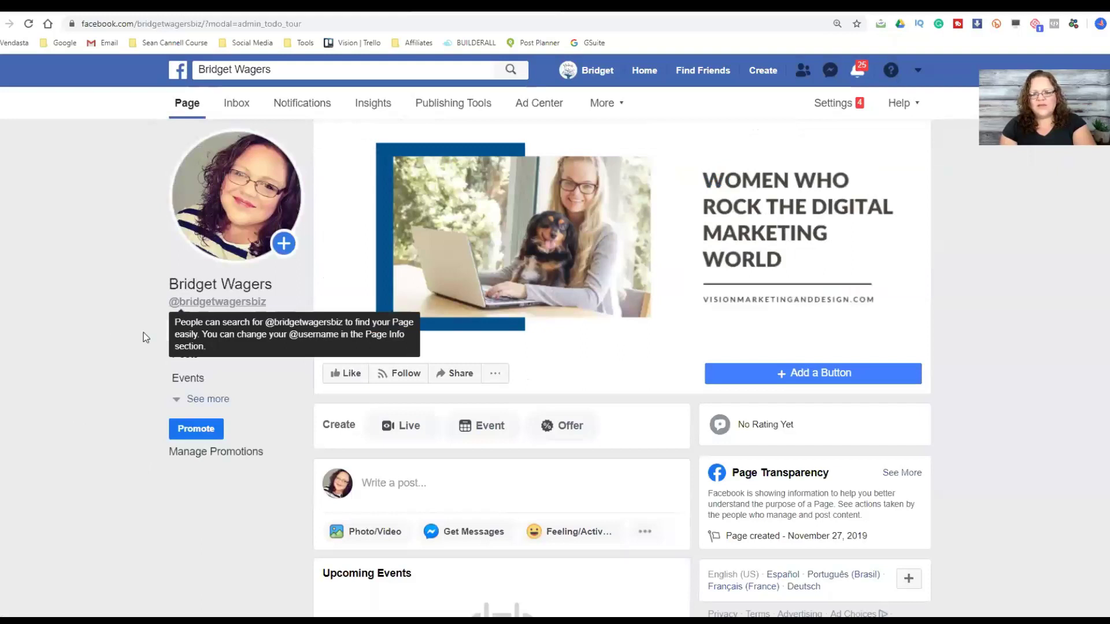
- Dismiss the username tip and browse the page's About section with its contact and more info details
{"action": "left_click", "coordinate": [148, 352]}
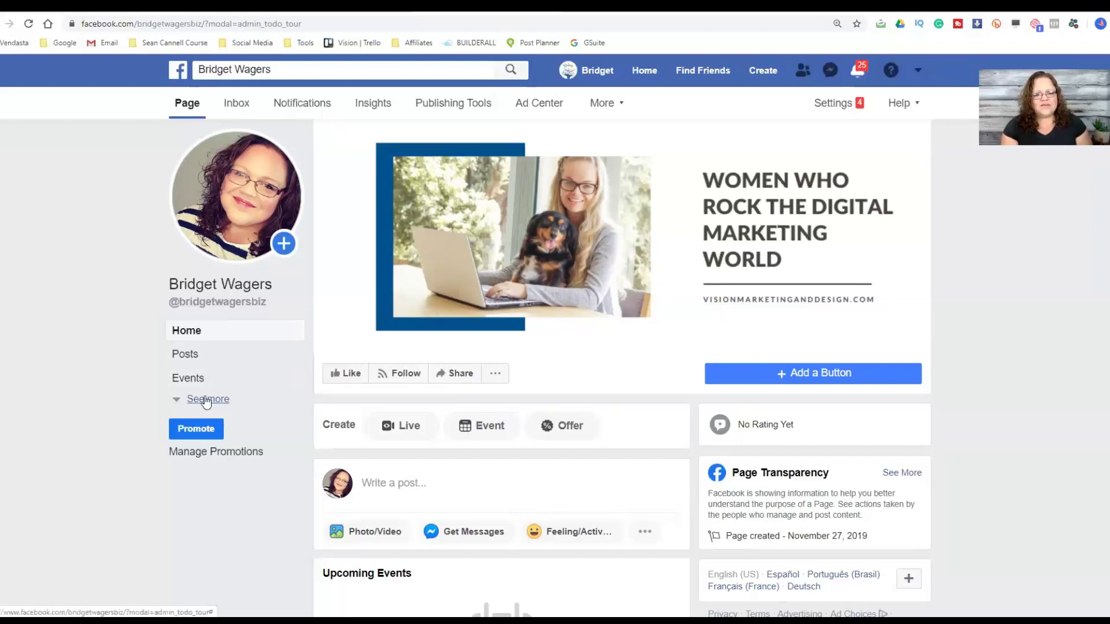
{"action": "left_click", "coordinate": [205, 401]}
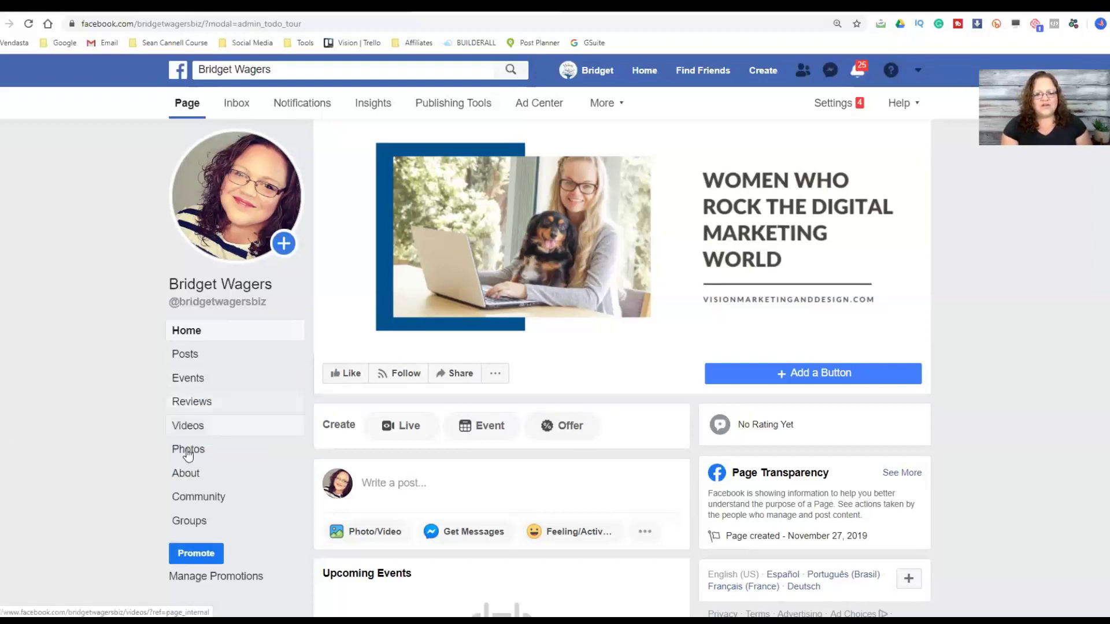
{"action": "left_click", "coordinate": [185, 471]}
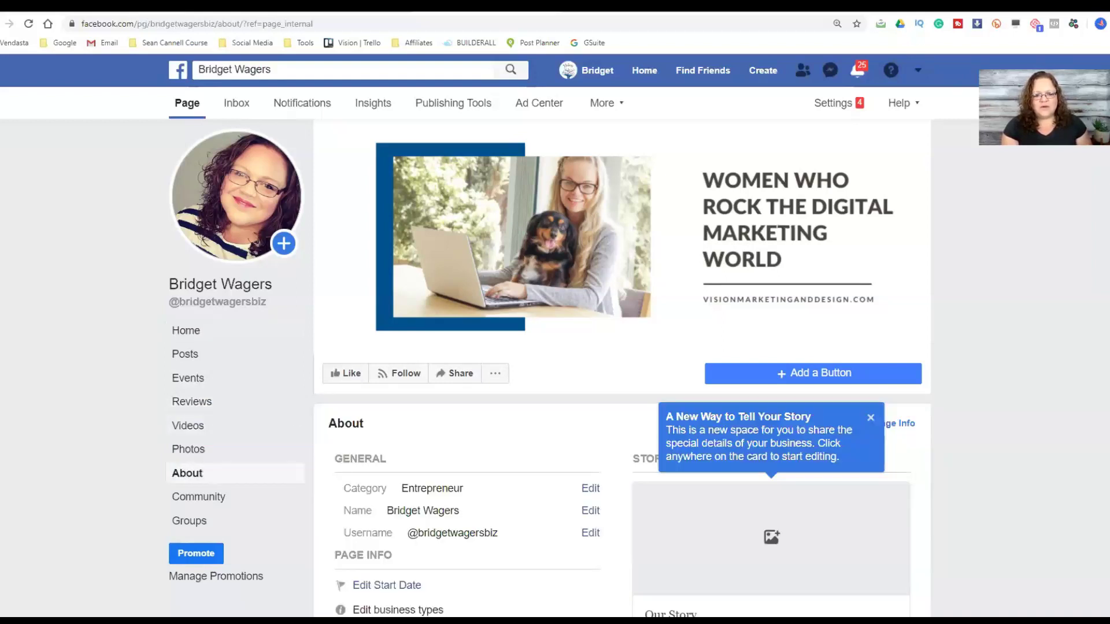
{"action": "scroll", "coordinate": [276, 414], "scroll_direction": "down", "scroll_amount": 3}
{"action": "scroll", "coordinate": [276, 414], "scroll_direction": "down", "scroll_amount": 1}
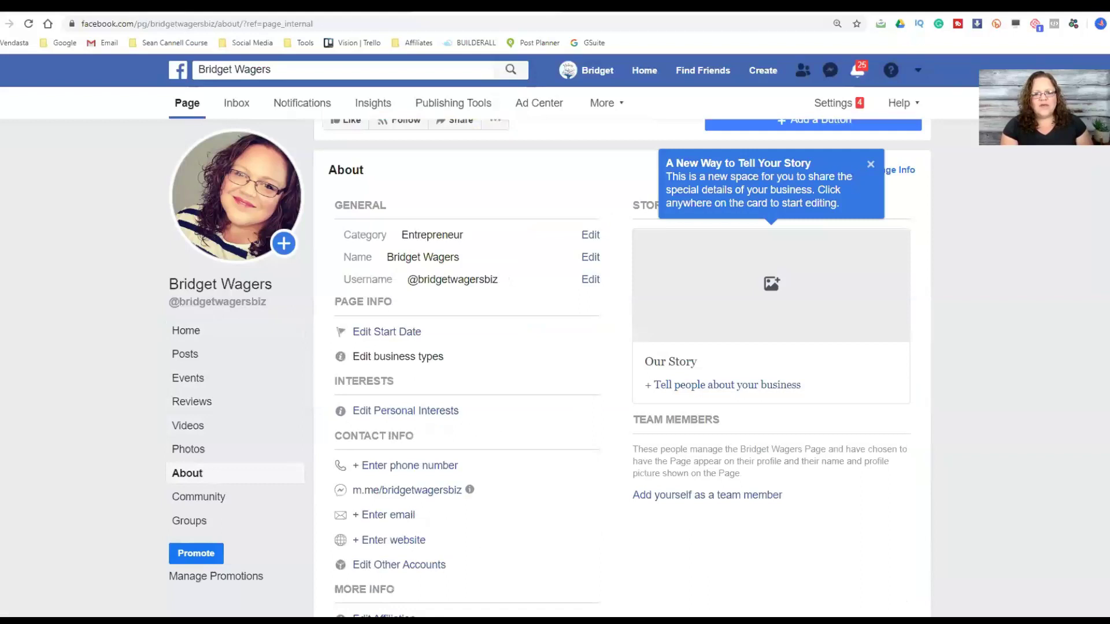
{"action": "scroll", "coordinate": [276, 414], "scroll_direction": "down", "scroll_amount": 1}
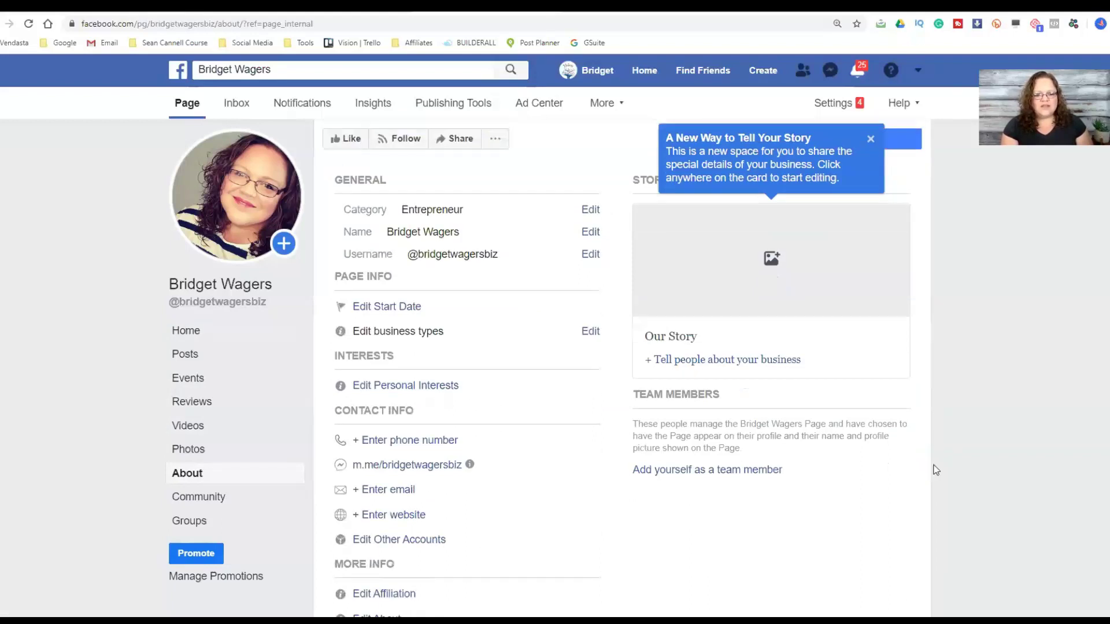
{"action": "scroll", "coordinate": [719, 249], "scroll_direction": "down", "scroll_amount": 1}
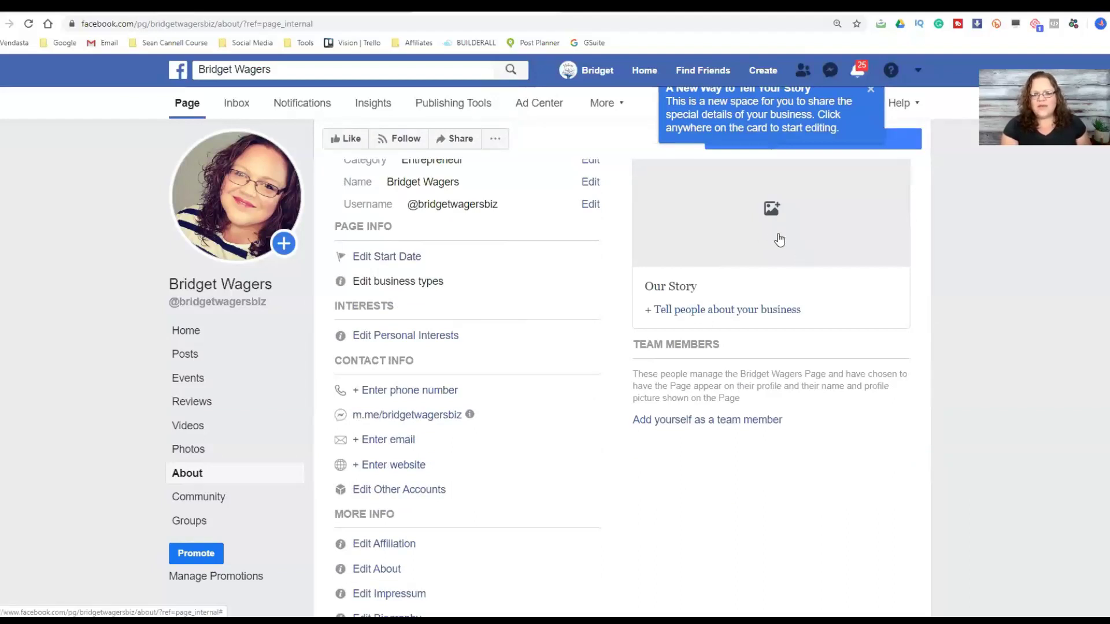
{"action": "scroll", "coordinate": [845, 259], "scroll_direction": "down", "scroll_amount": 2}
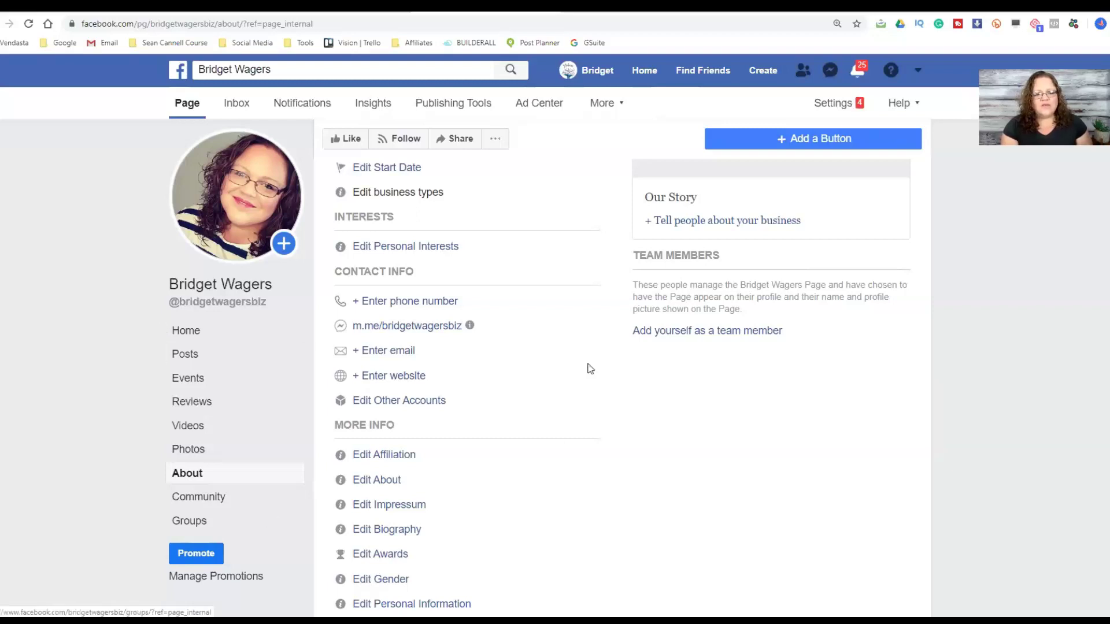
- Switch to the page's Posts section from the left sidebar
{"action": "left_click", "coordinate": [185, 353]}
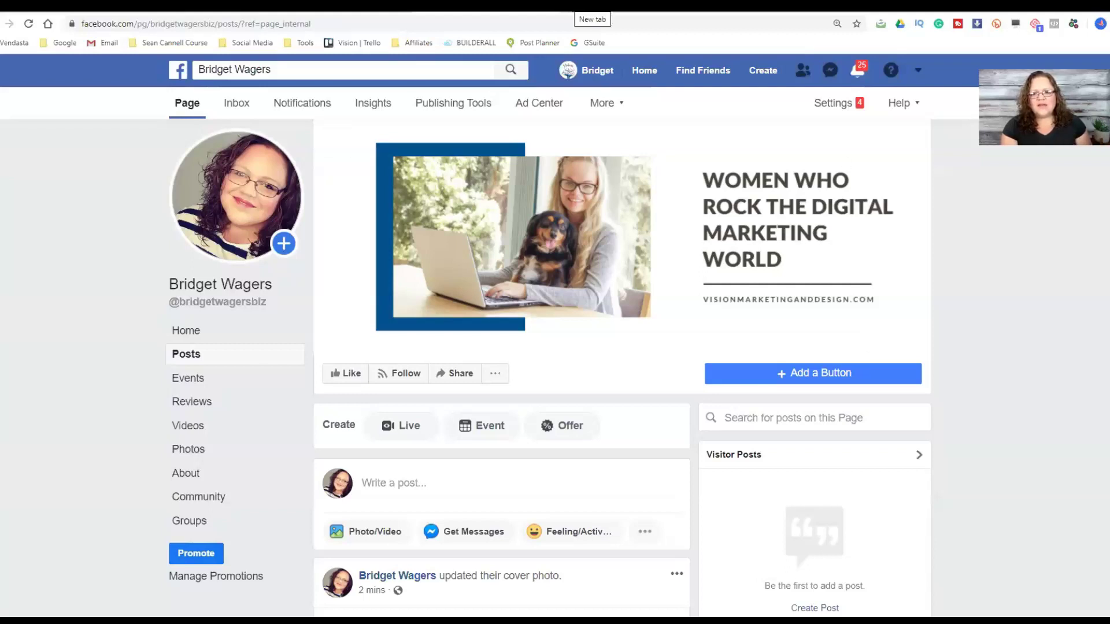
- Search Google for 'motivational quotes' in a new browser tab
{"action": "key", "text": "ctrl+t"}
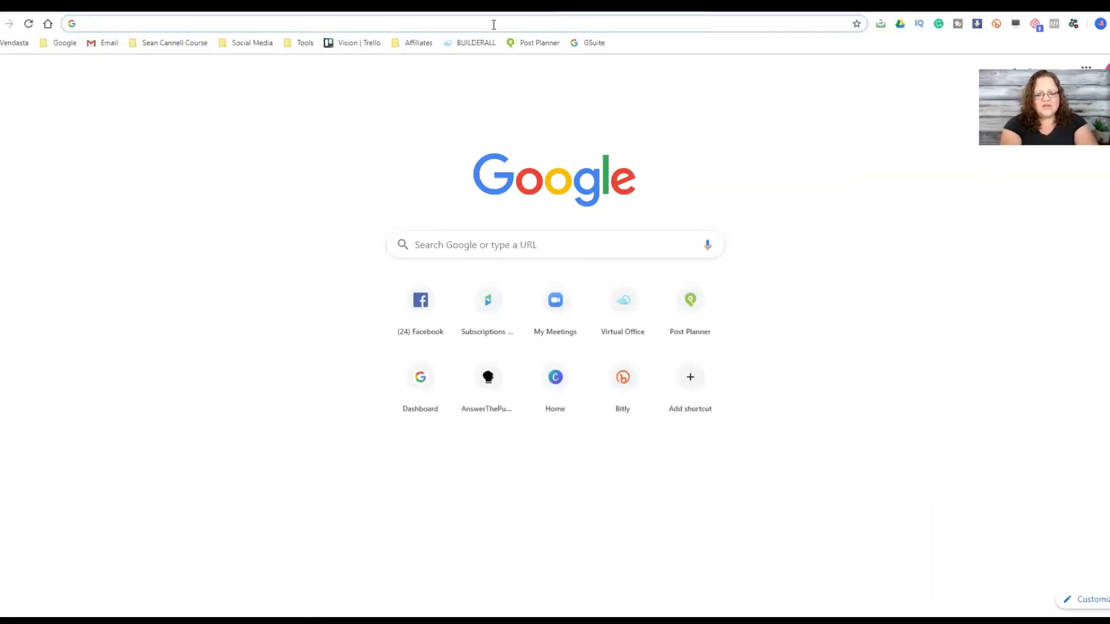
{"action": "type", "text": "motiva"}
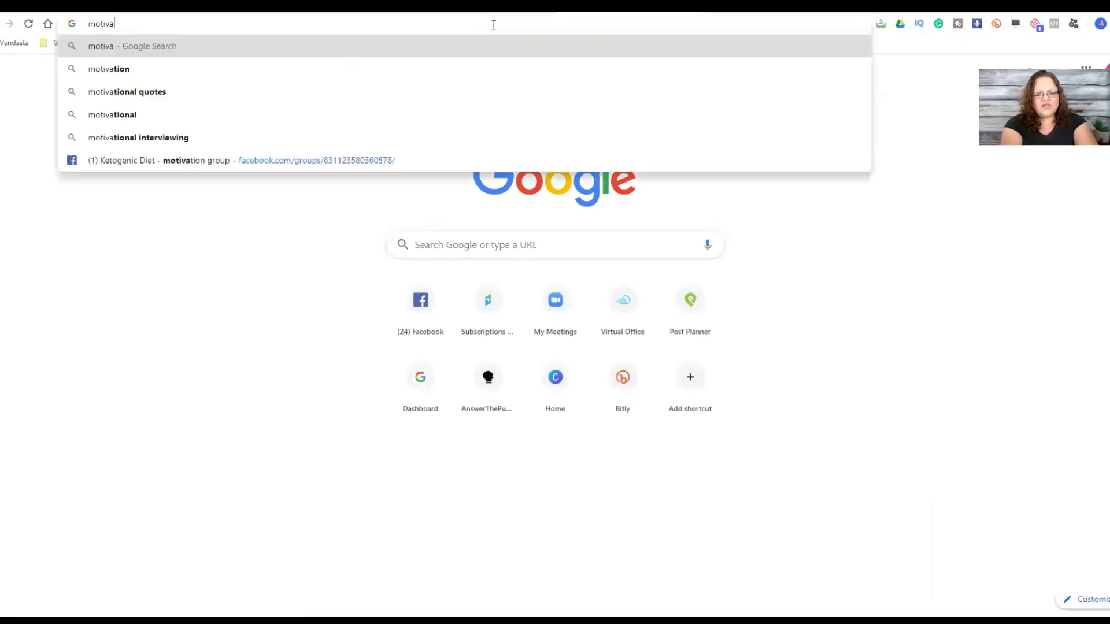
{"action": "type", "text": "tional q"}
{"action": "key", "text": "Return"}
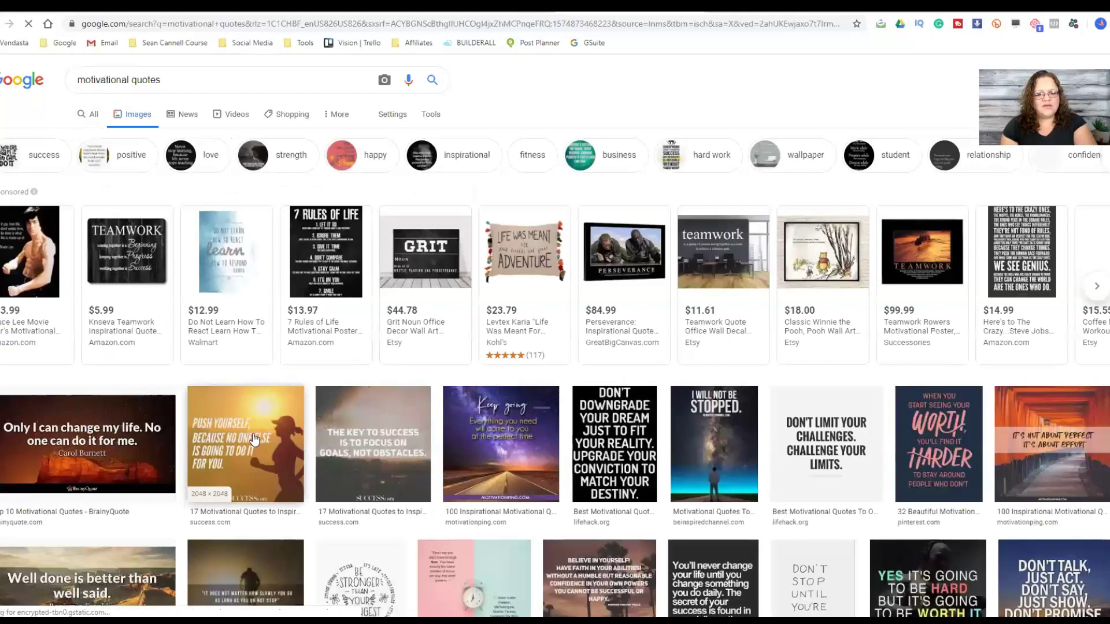
- Save the previewed 'Push yourself' quote image as new2.jpg and return to Facebook
{"action": "left_click", "coordinate": [253, 439]}
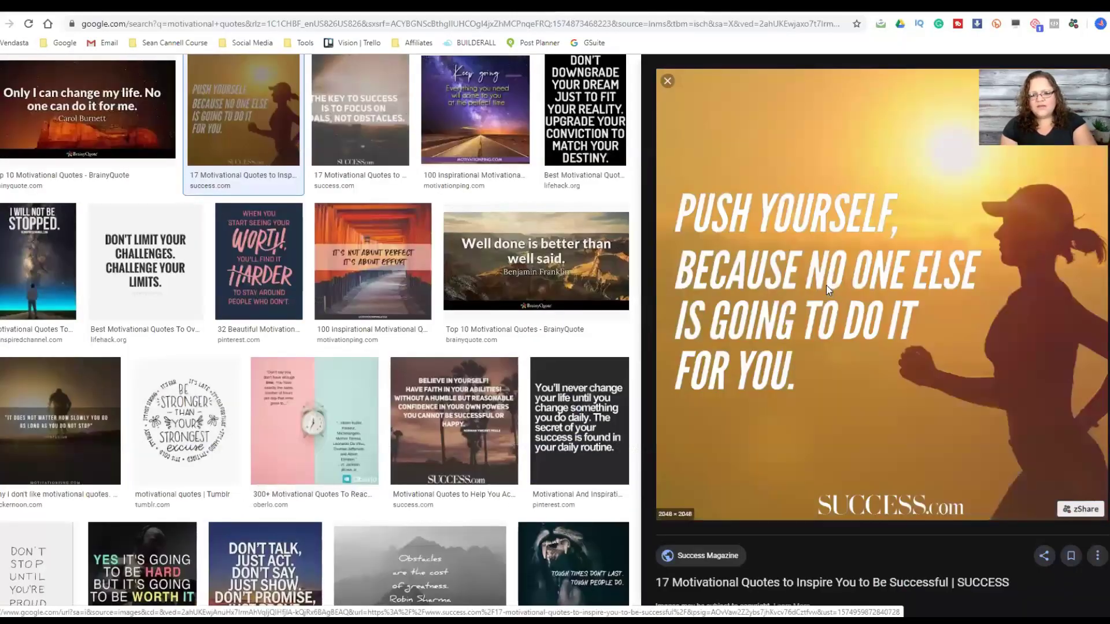
{"action": "right_click", "coordinate": [829, 286]}
{"action": "left_click", "coordinate": [854, 392]}
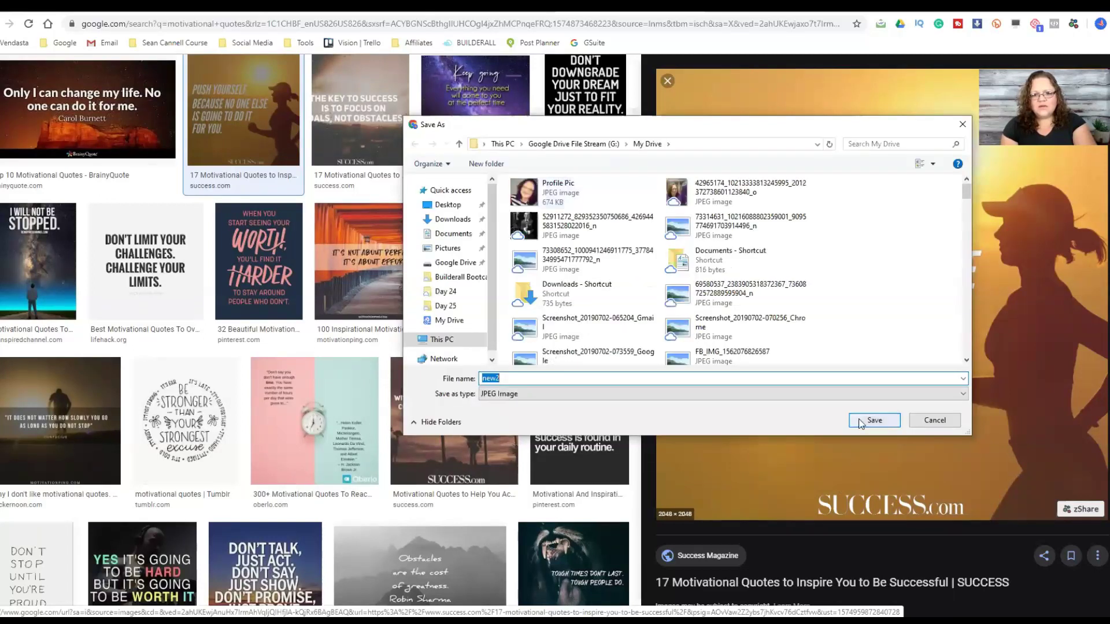
{"action": "left_click", "coordinate": [859, 422]}
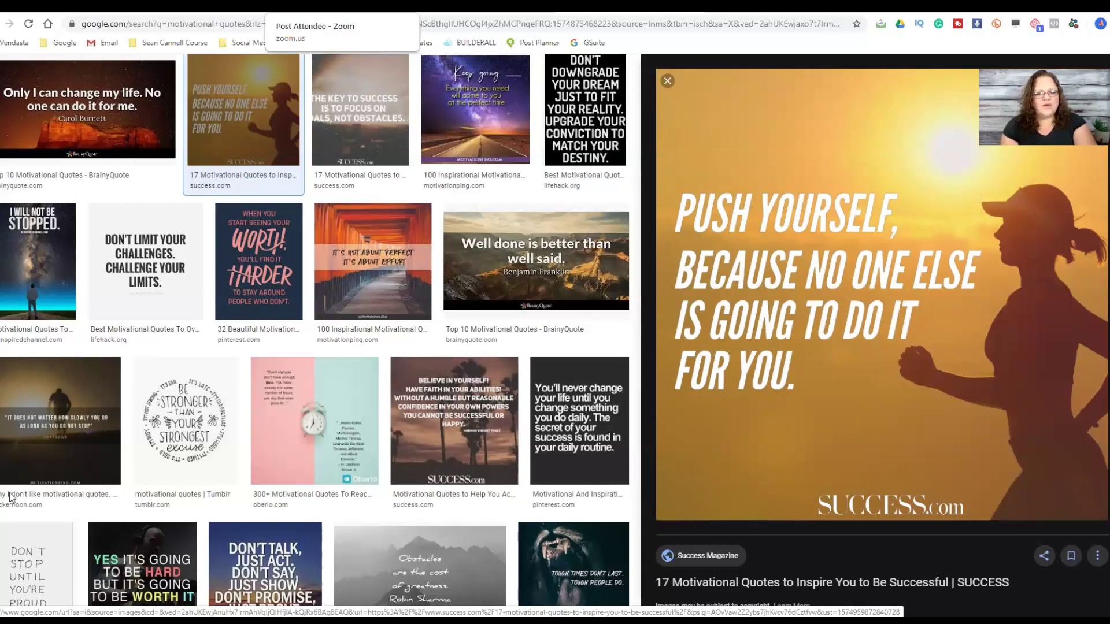
{"action": "key", "text": "ctrl+Tab"}
- Attach new2.jpg to a new page post captioned 'Let's make today a great day!'
{"action": "scroll", "coordinate": [613, 340], "scroll_direction": "down", "scroll_amount": 1}
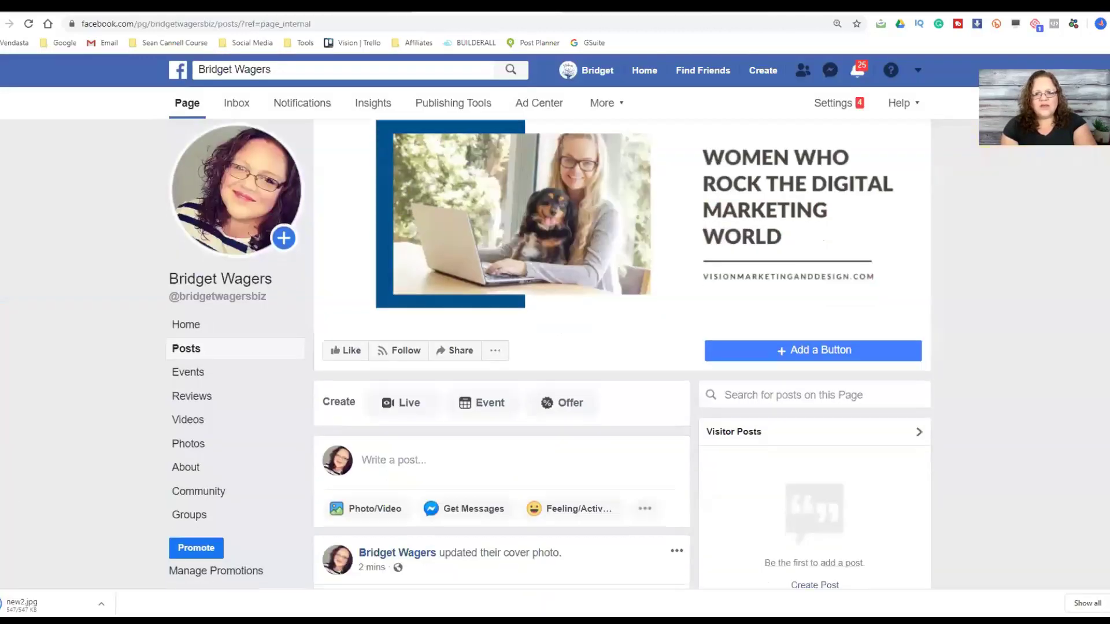
{"action": "scroll", "coordinate": [613, 340], "scroll_direction": "down", "scroll_amount": 2}
{"action": "scroll", "coordinate": [189, 450], "scroll_direction": "down", "scroll_amount": 1}
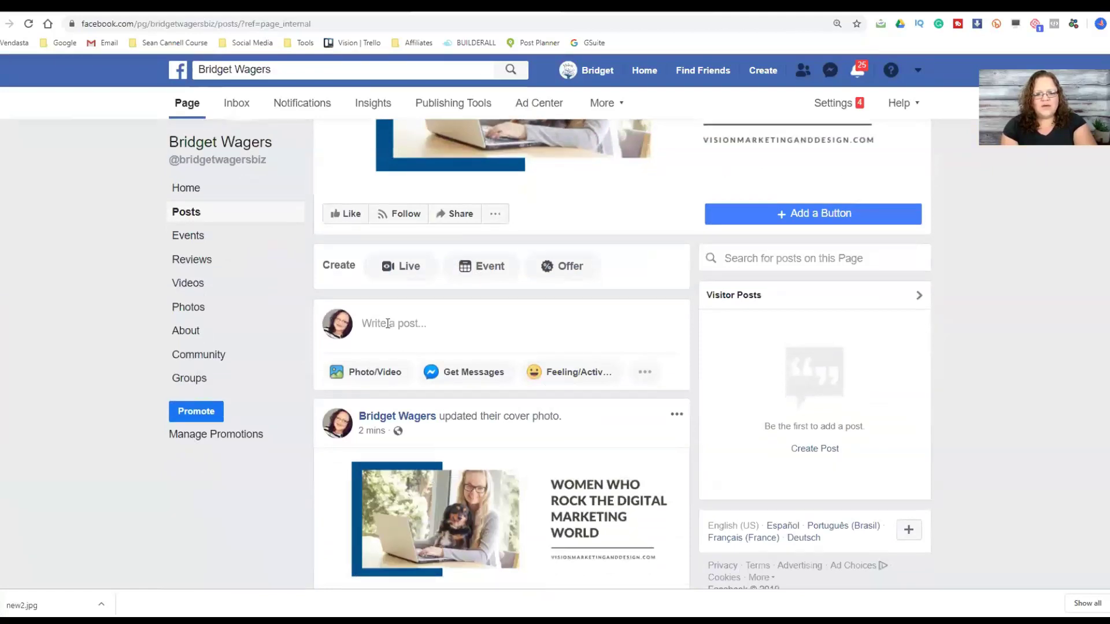
{"action": "left_click", "coordinate": [370, 373]}
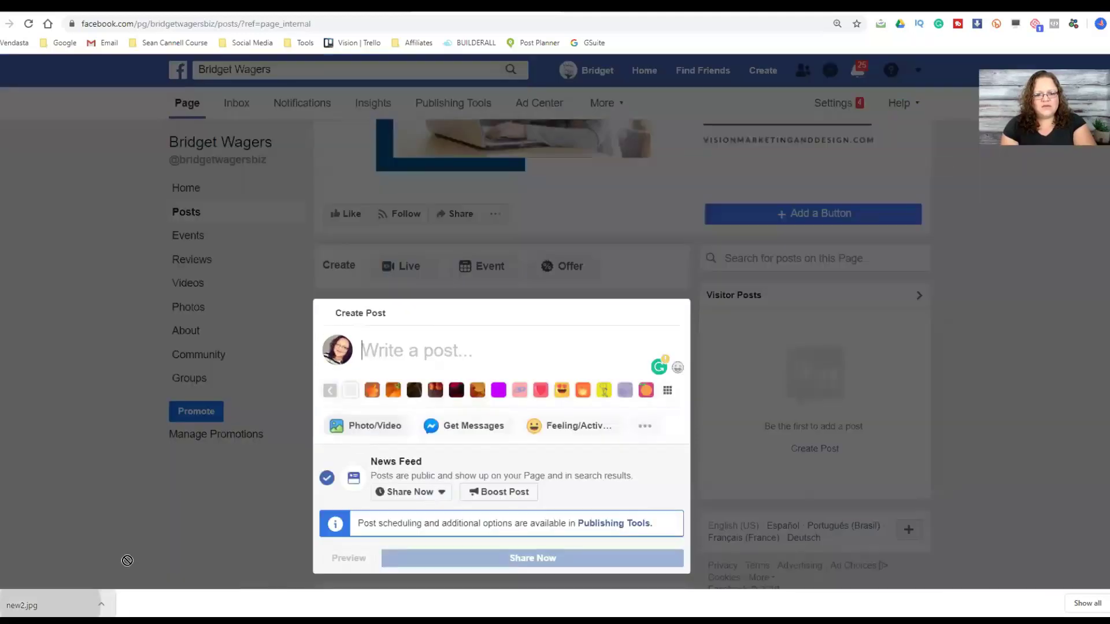
{"action": "left_click_drag", "start_coordinate": [52, 606], "coordinate": [526, 432]}
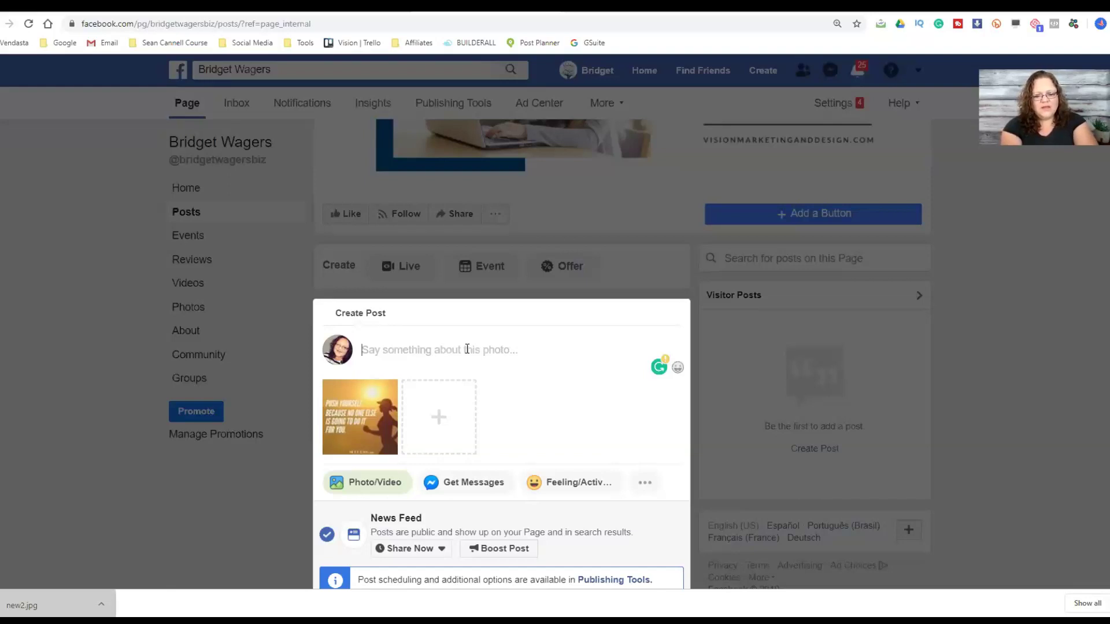
{"action": "type", "text": "Let's make "}
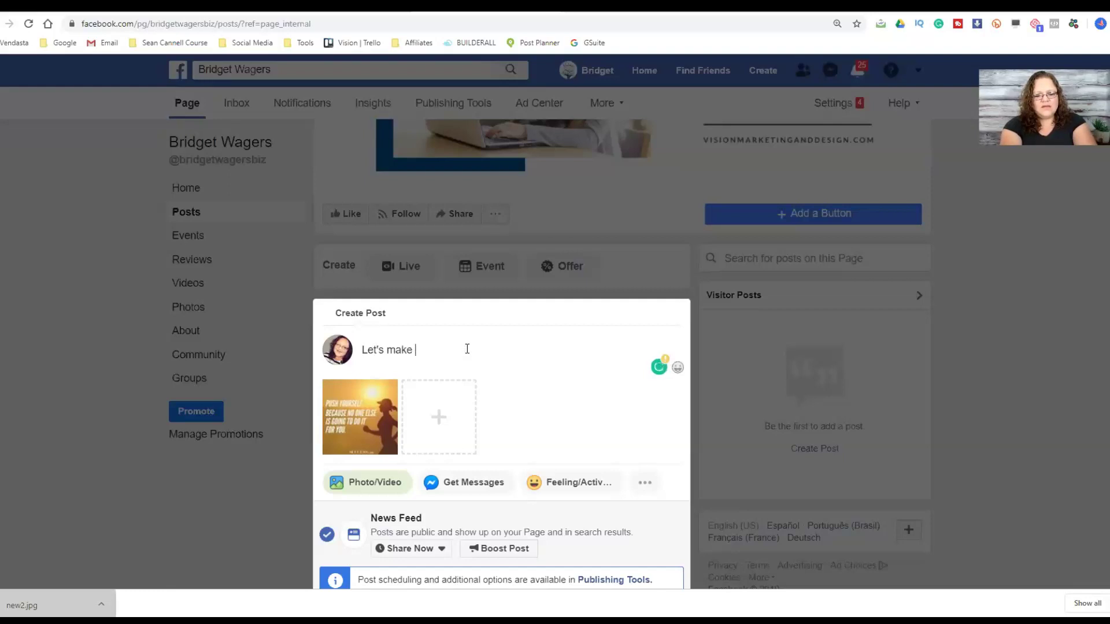
{"action": "type", "text": "today a great cday"}
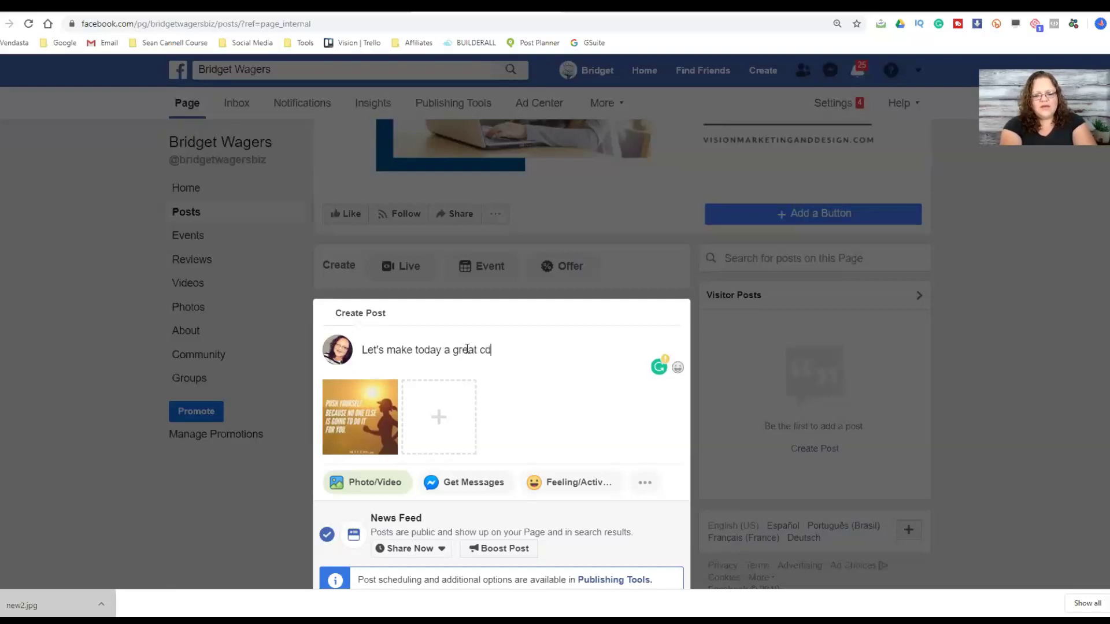
{"action": "key", "text": "BackSpace"}
{"action": "key", "text": "BackSpace"}
{"action": "key", "text": "BackSpace"}
{"action": "key", "text": "BackSpace"}
{"action": "type", "text": "day"}
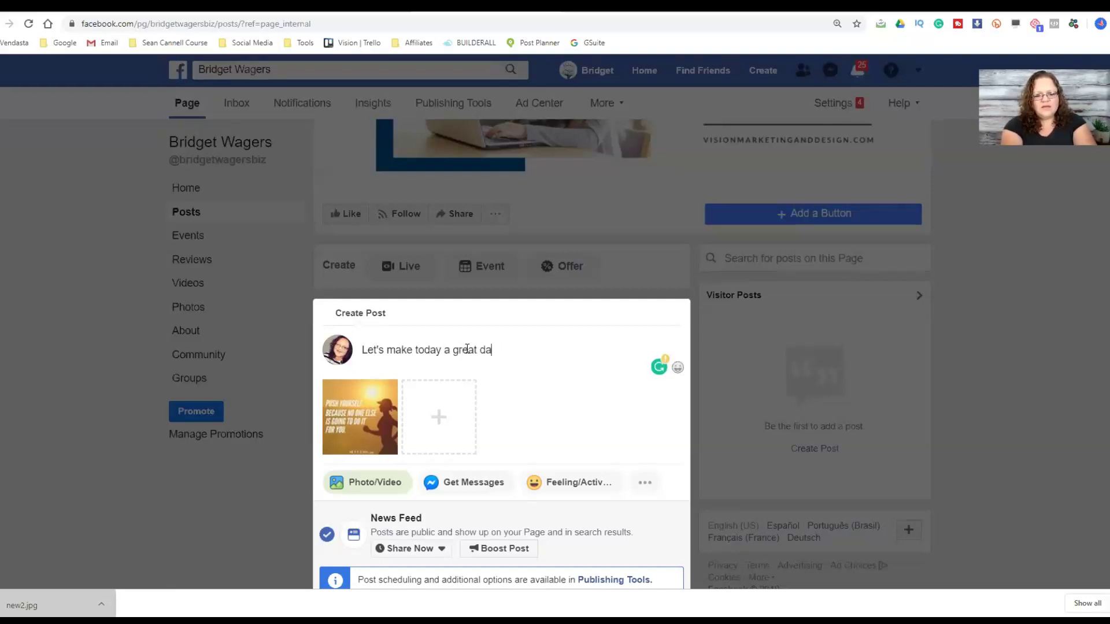
{"action": "type", "text": "!"}
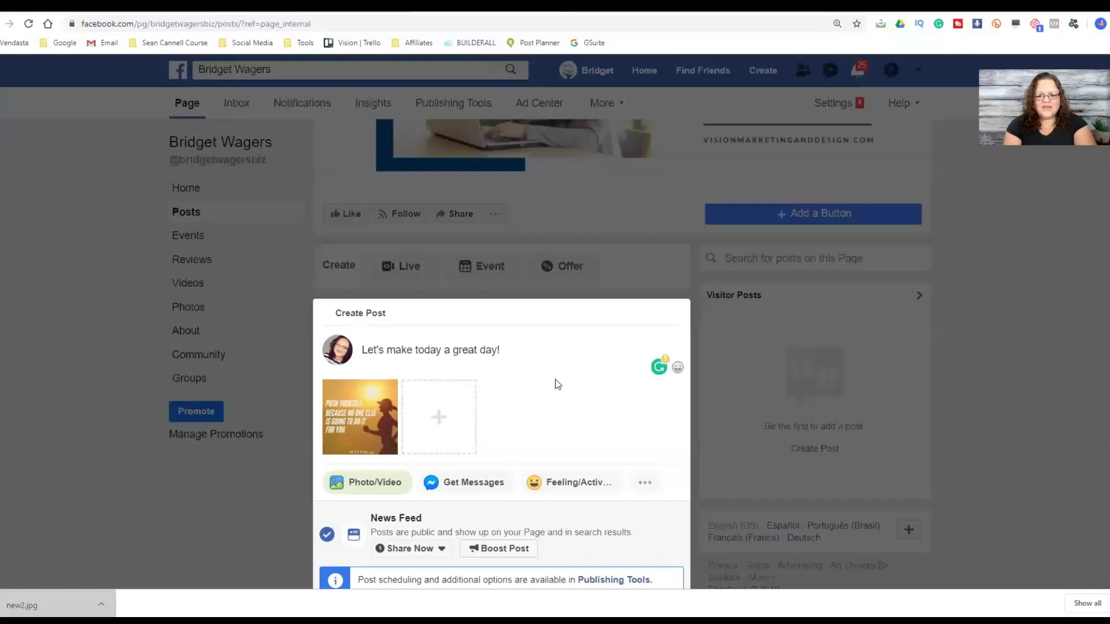
{"action": "scroll", "coordinate": [1001, 367], "scroll_direction": "down", "scroll_amount": 7}
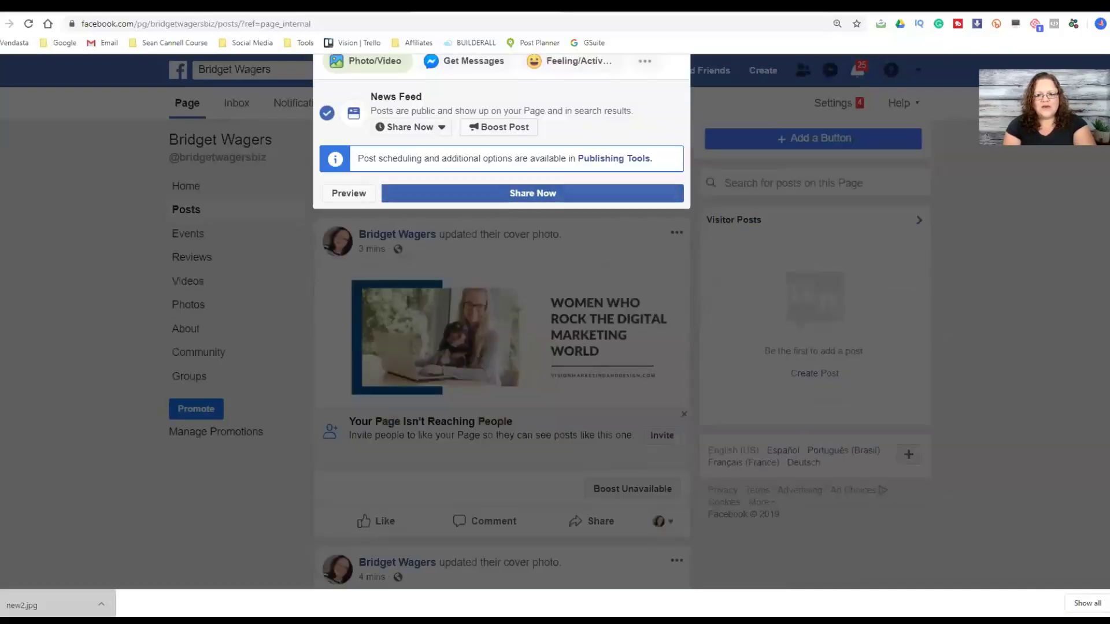
- Open the post's scheduling options
{"action": "scroll", "coordinate": [417, 315], "scroll_direction": "up", "scroll_amount": 2}
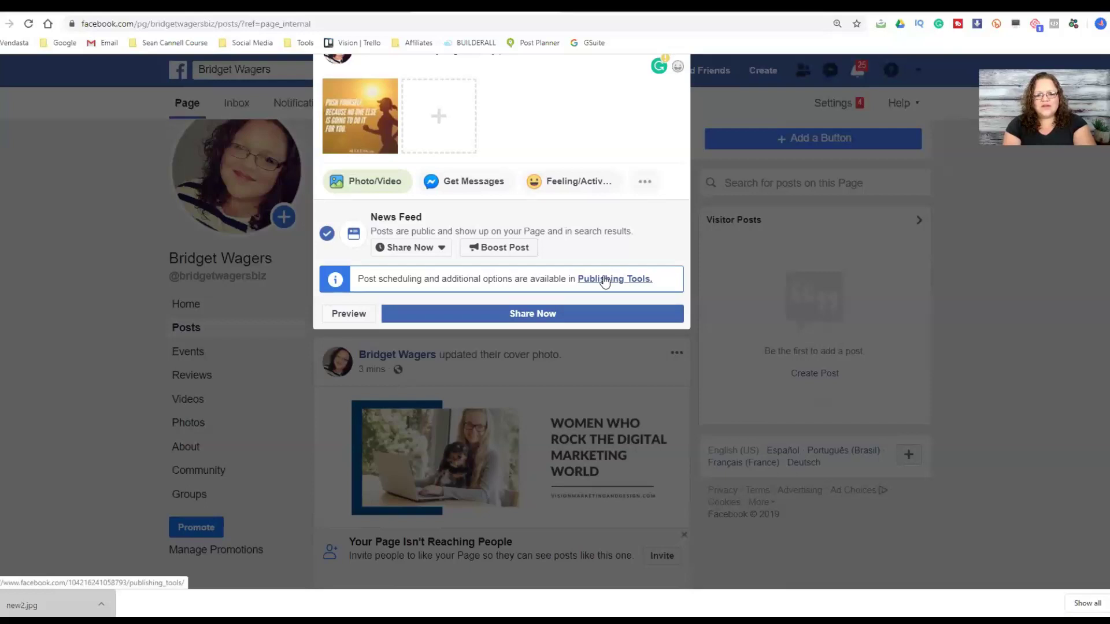
{"action": "left_click", "coordinate": [604, 280]}
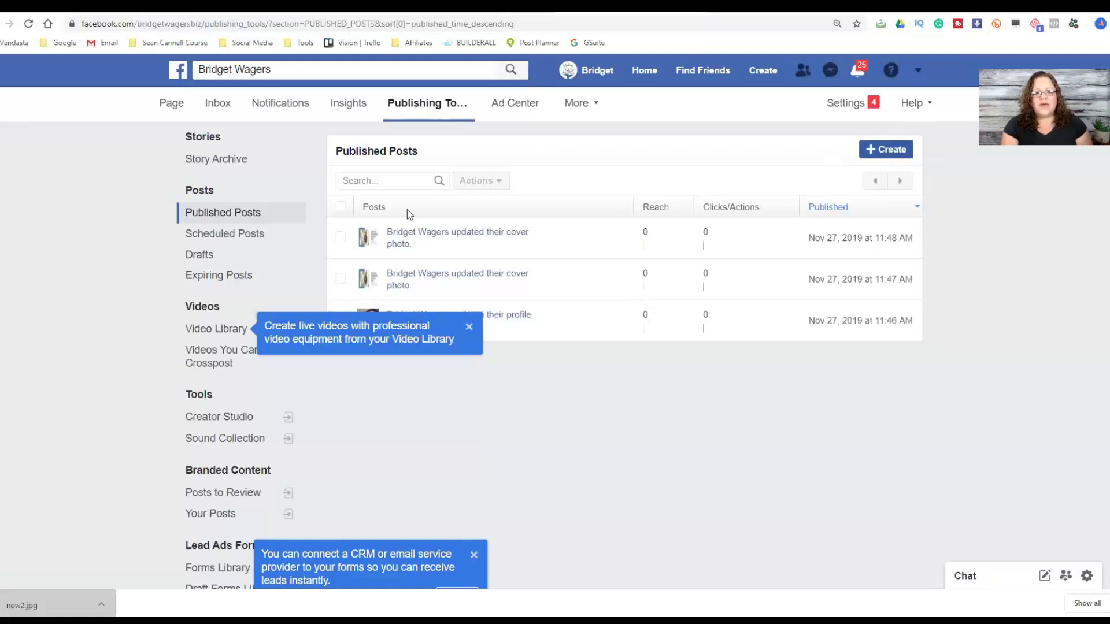
- Open Scheduled Posts, close the Video Library and CRM tips, and start a new post with + Create
{"action": "left_click", "coordinate": [253, 234]}
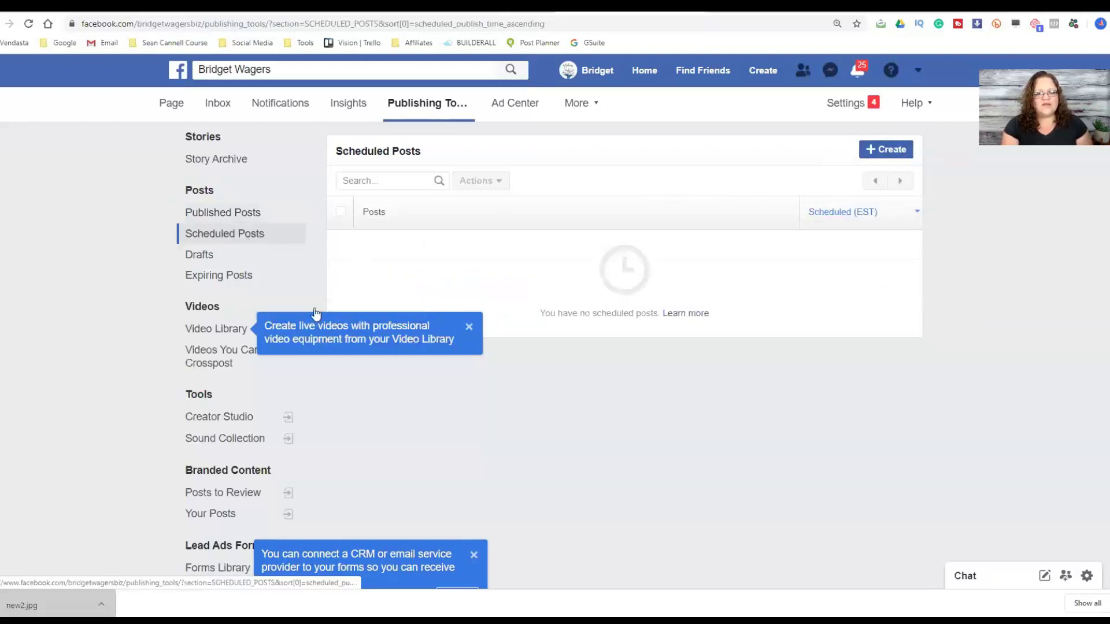
{"action": "left_click", "coordinate": [469, 327]}
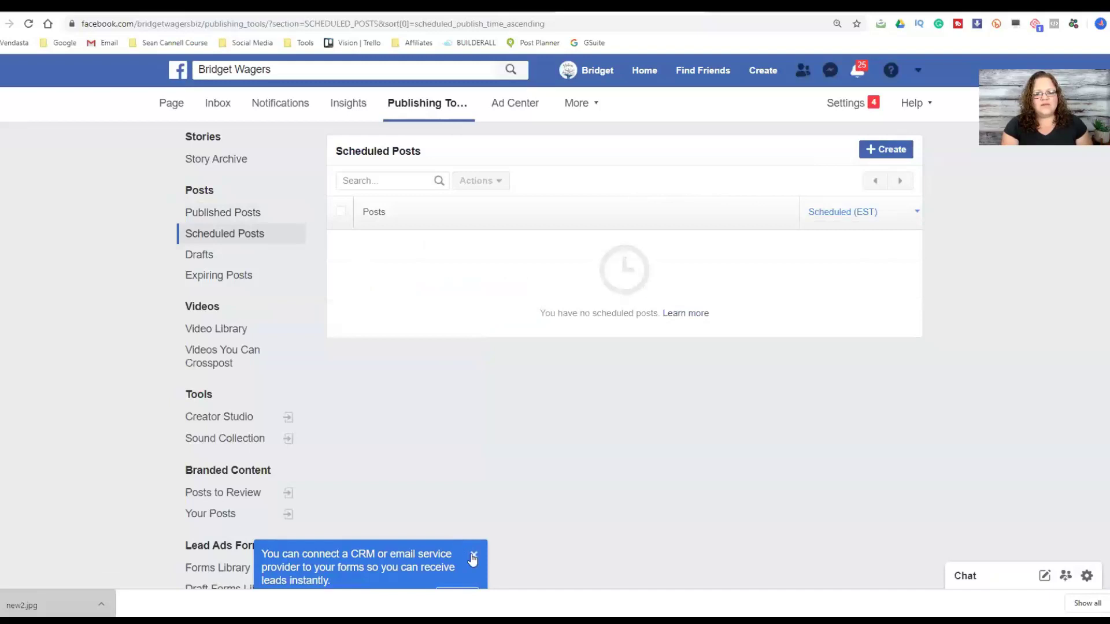
{"action": "left_click", "coordinate": [474, 555]}
{"action": "scroll", "coordinate": [191, 185], "scroll_direction": "down", "scroll_amount": 5}
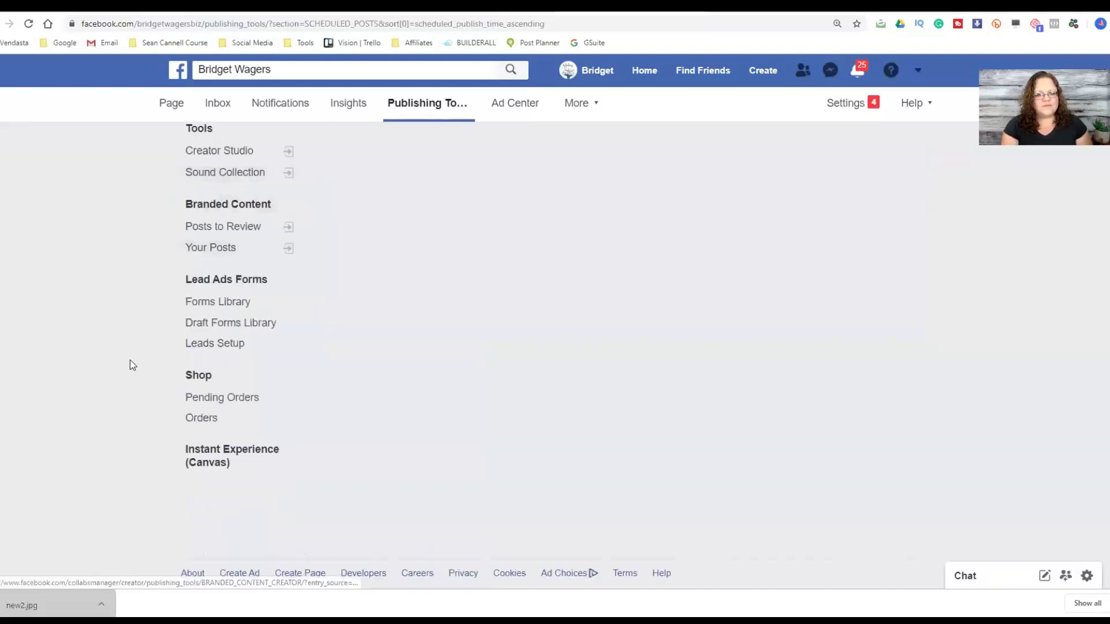
{"action": "scroll", "coordinate": [130, 360], "scroll_direction": "up", "scroll_amount": 5}
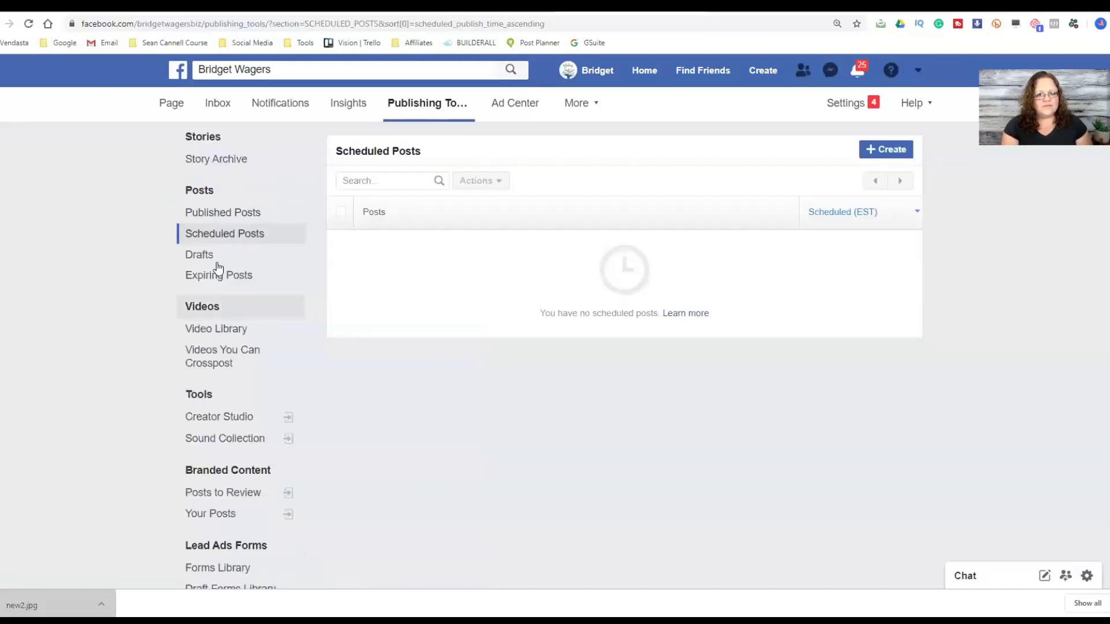
{"action": "left_click", "coordinate": [898, 152]}
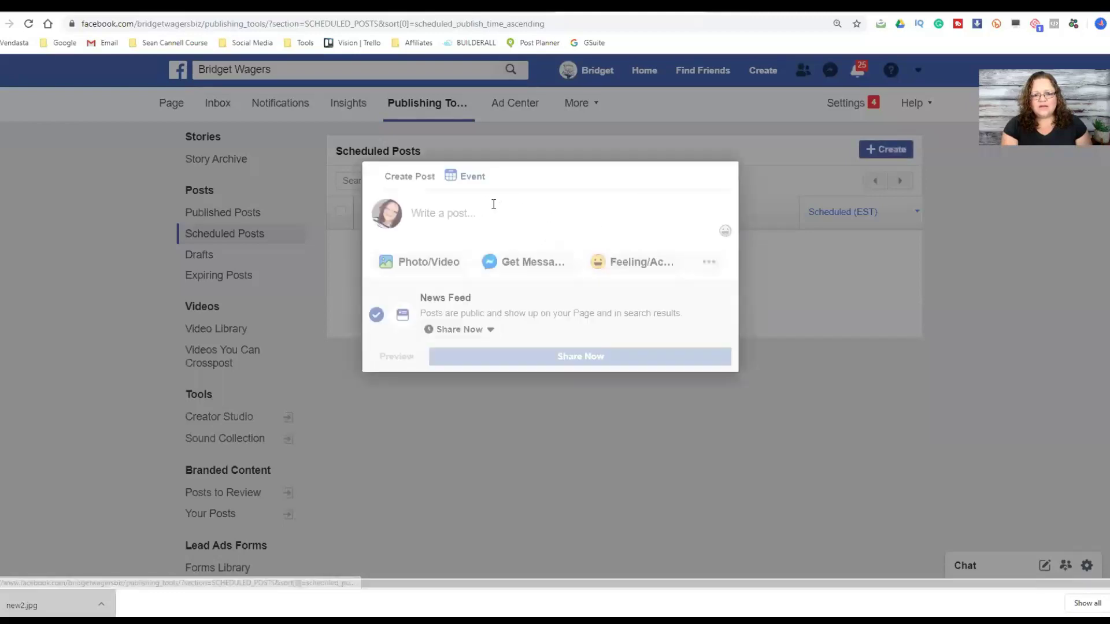
- Attach the 'Push yourself' quote image, caption it 'Go make today a great day!', and add a Messenger reply button
{"action": "left_click", "coordinate": [435, 262]}
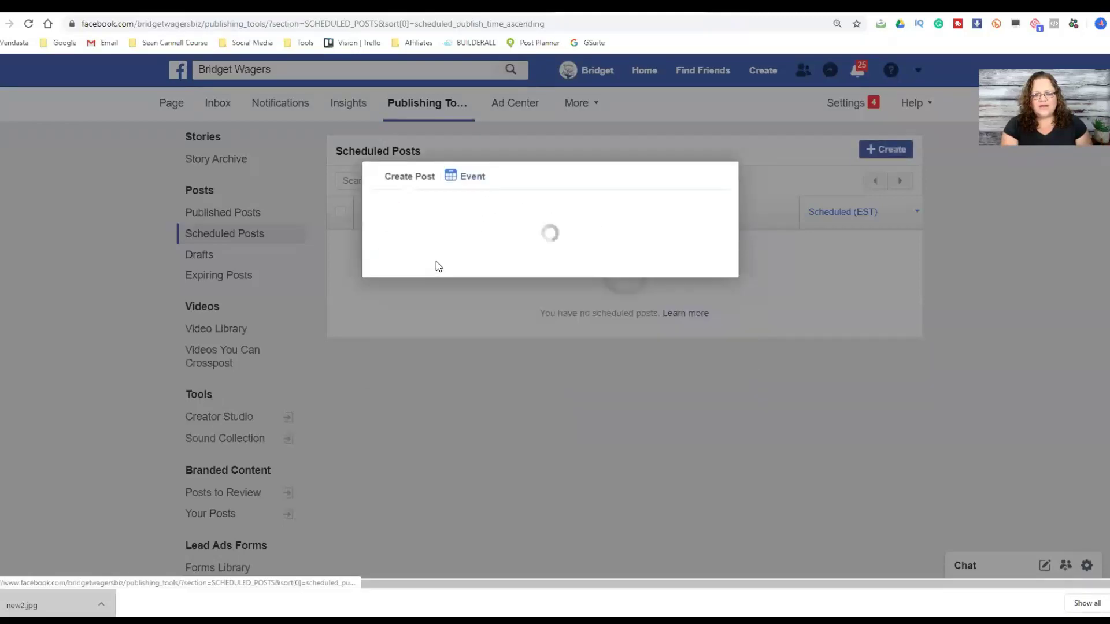
{"action": "left_click", "coordinate": [526, 220]}
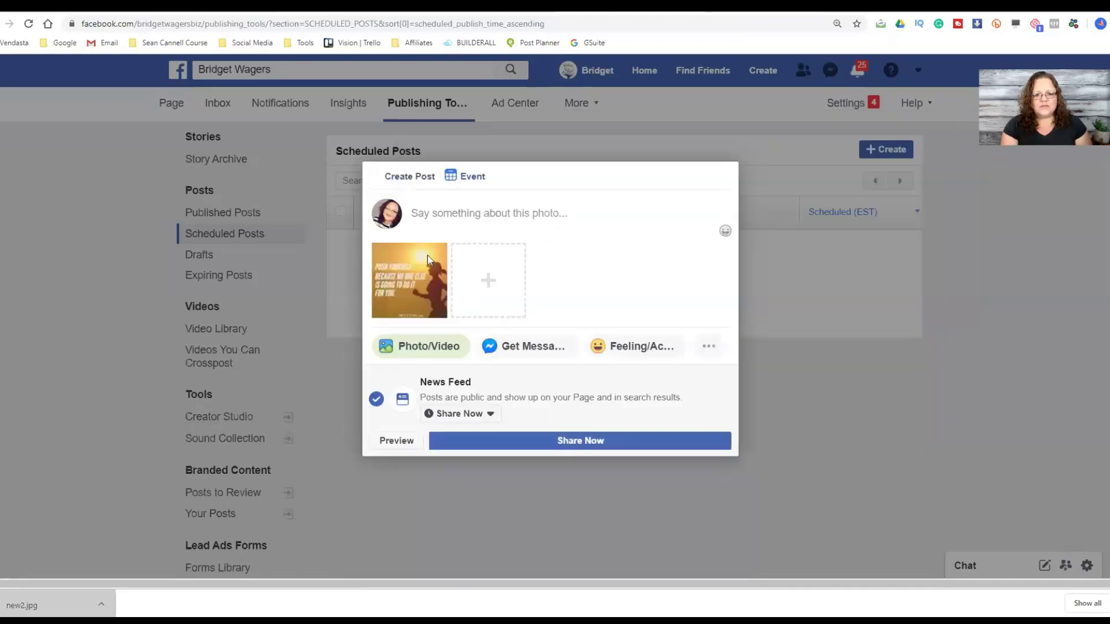
{"action": "left_click", "coordinate": [512, 213]}
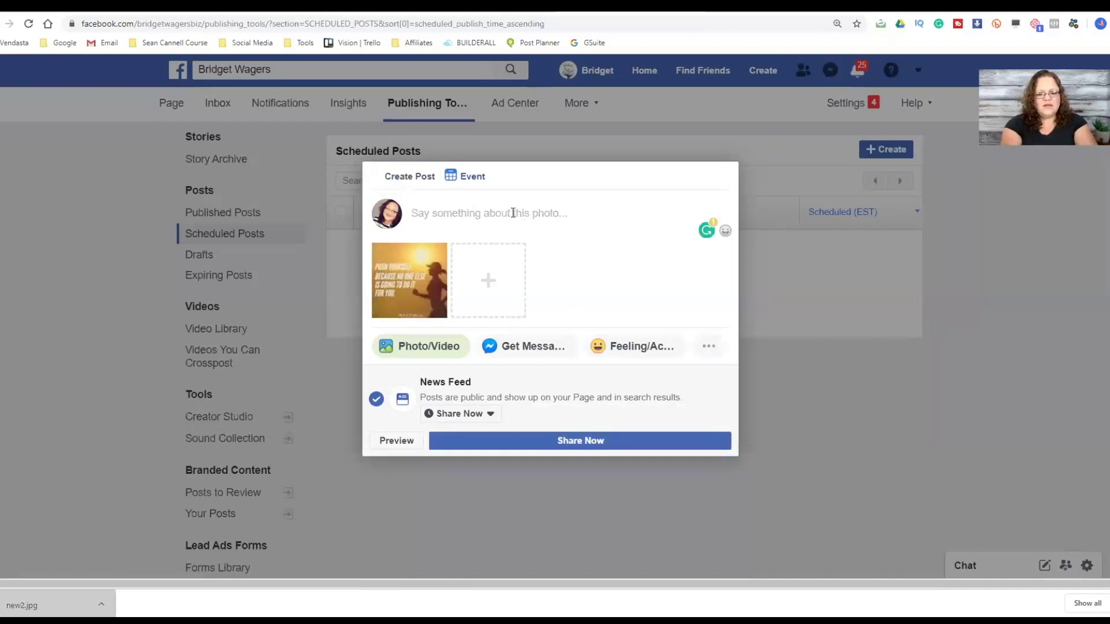
{"action": "type", "text": "GO make"}
{"action": "key", "text": "BackSpace"}
{"action": "key", "text": "BackSpace"}
{"action": "key", "text": "BackSpace"}
{"action": "key", "text": "BackSpace"}
{"action": "key", "text": "BackSpace"}
{"action": "key", "text": "BackSpace"}
{"action": "type", "text": "o"}
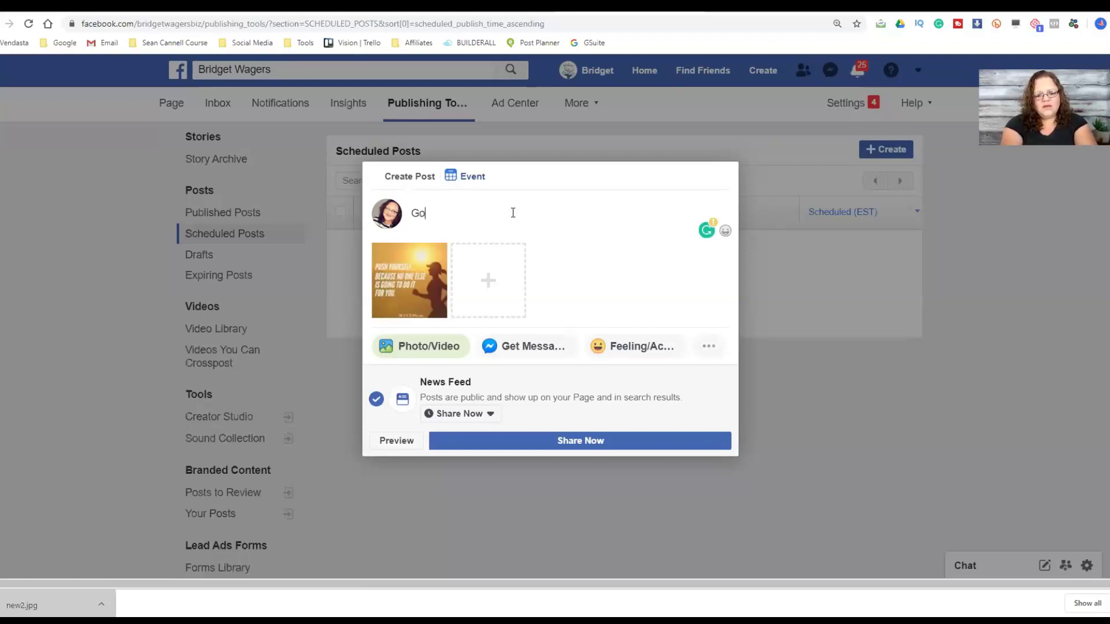
{"action": "type", "text": " make today a"}
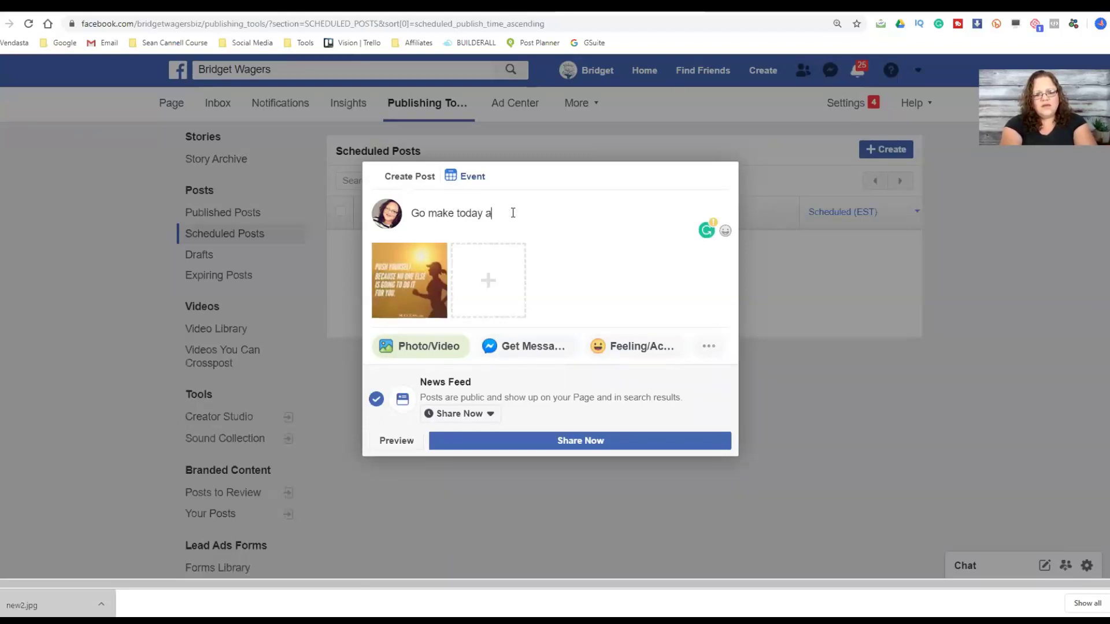
{"action": "type", "text": " great day"}
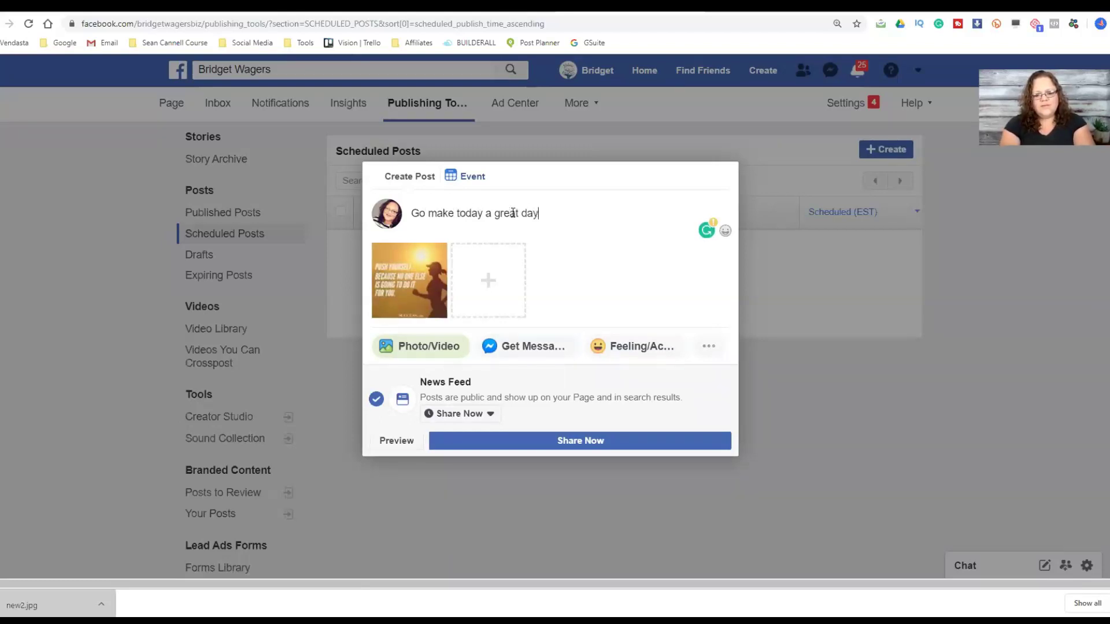
{"action": "type", "text": "!"}
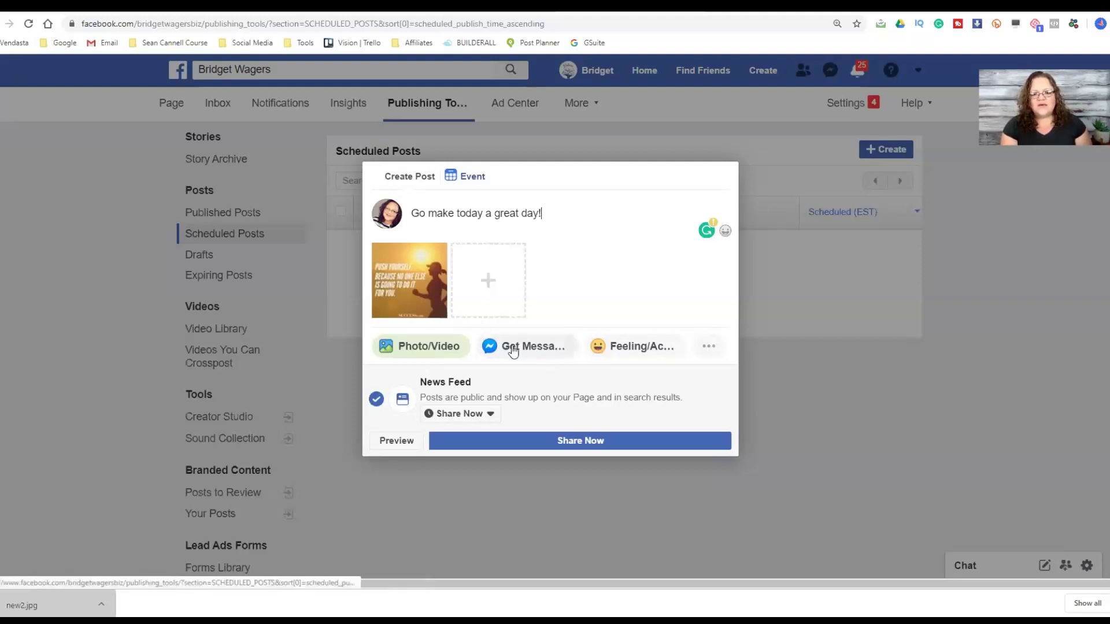
{"action": "left_click", "coordinate": [513, 350]}
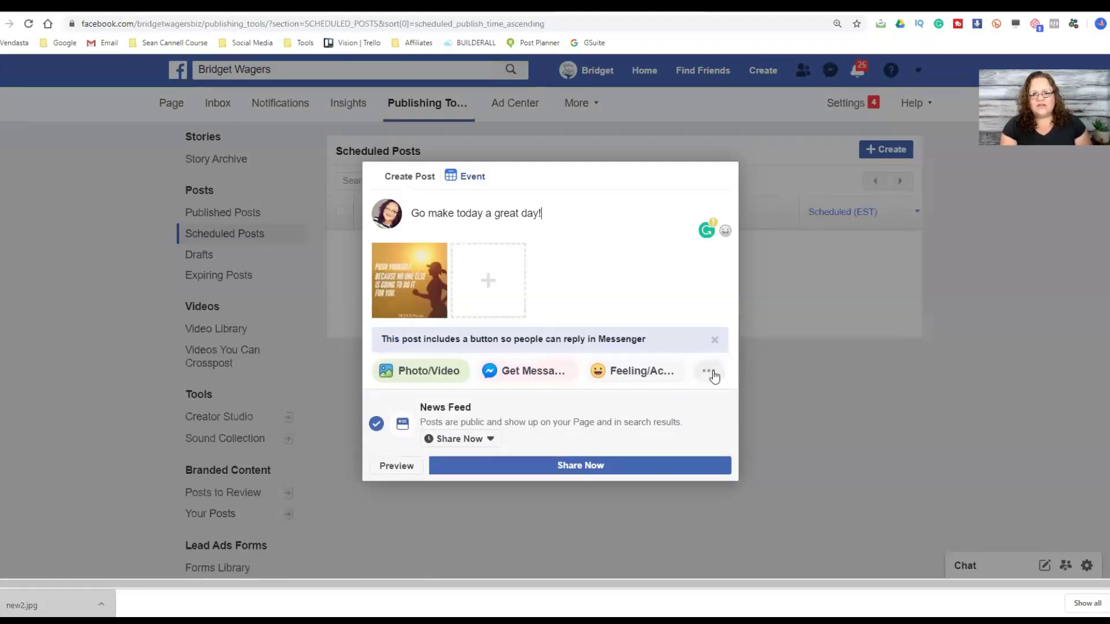
- Schedule the 'Go make today a great day!' post for Nov 27, 2019 at 12:06 PM
{"action": "left_click", "coordinate": [463, 440]}
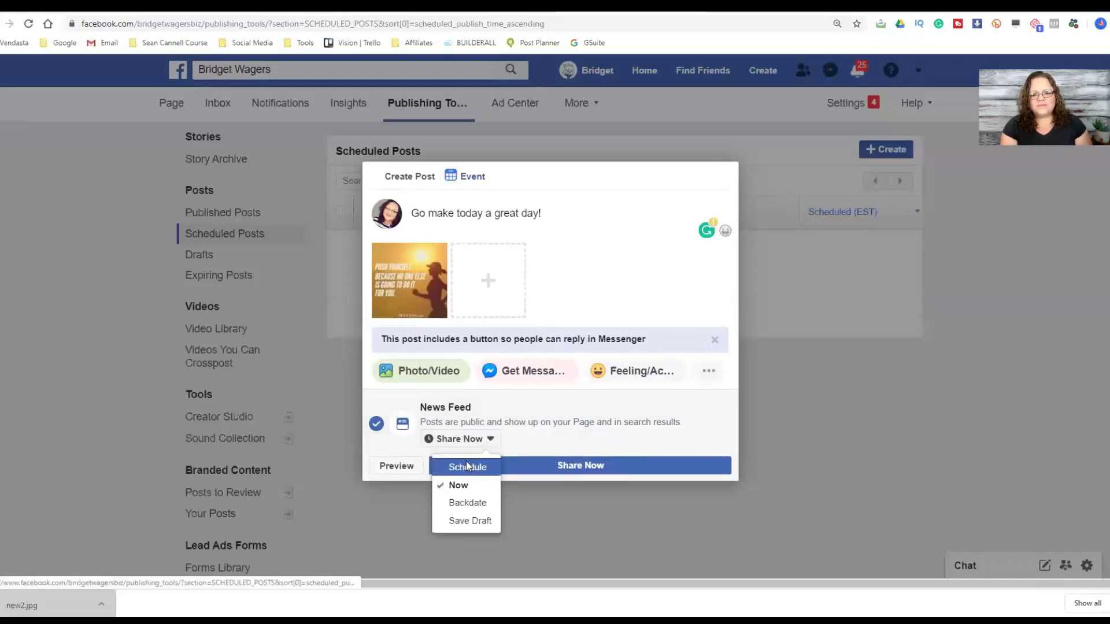
{"action": "left_click", "coordinate": [467, 466]}
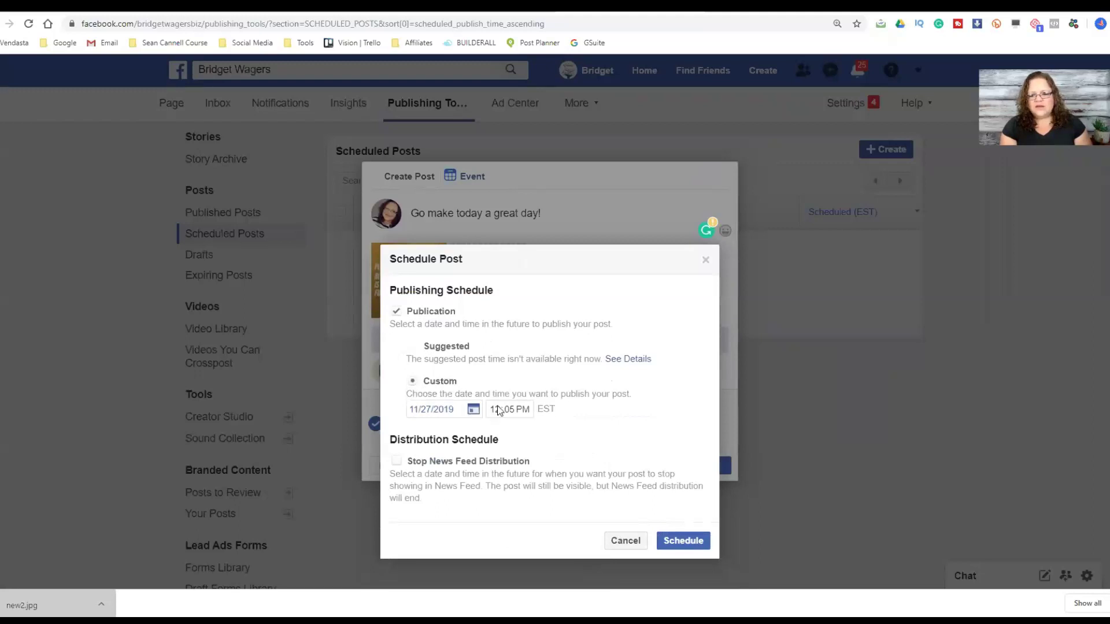
{"action": "left_click", "coordinate": [683, 541]}
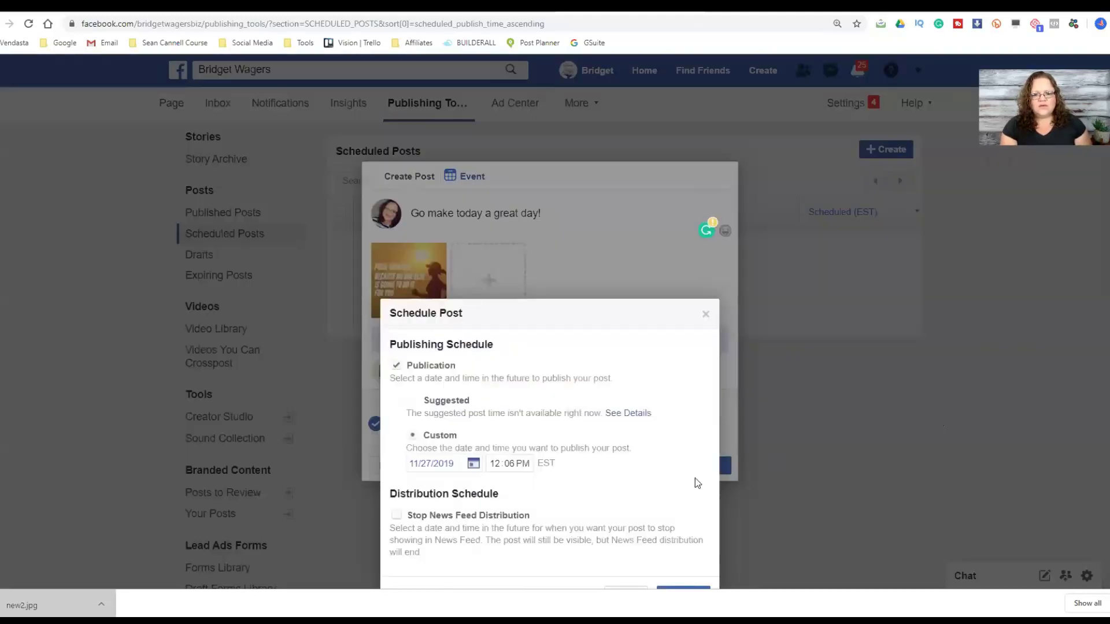
{"action": "scroll", "coordinate": [664, 514], "scroll_direction": "down", "scroll_amount": 1}
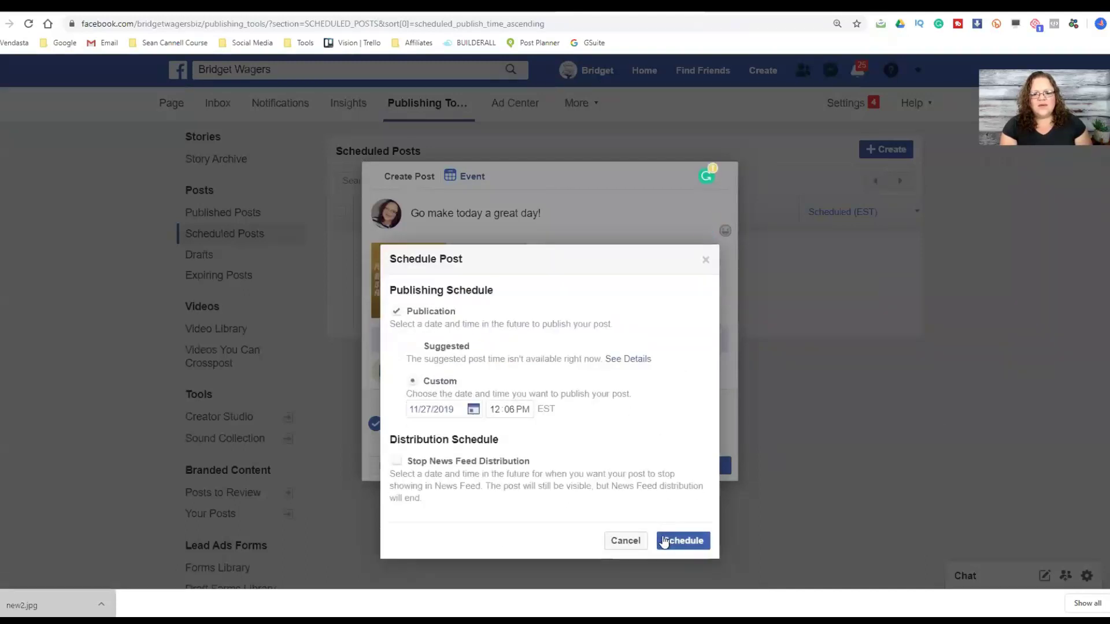
{"action": "left_click", "coordinate": [666, 541]}
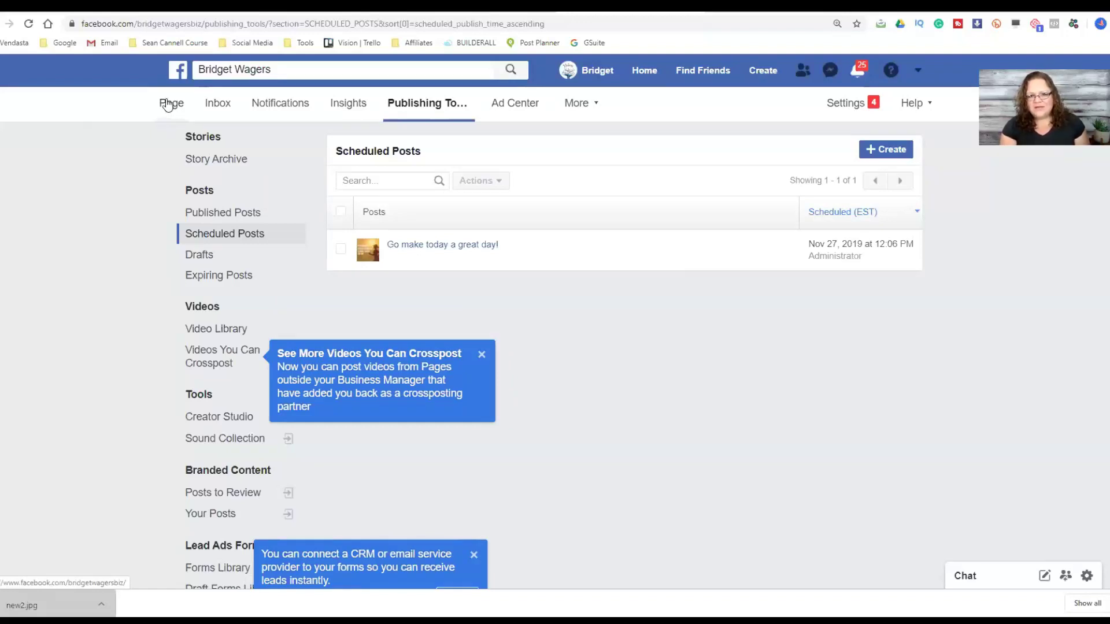
- Return to the business Page showing 1 scheduled post and open the ... menu beside Share
{"action": "left_click", "coordinate": [166, 105]}
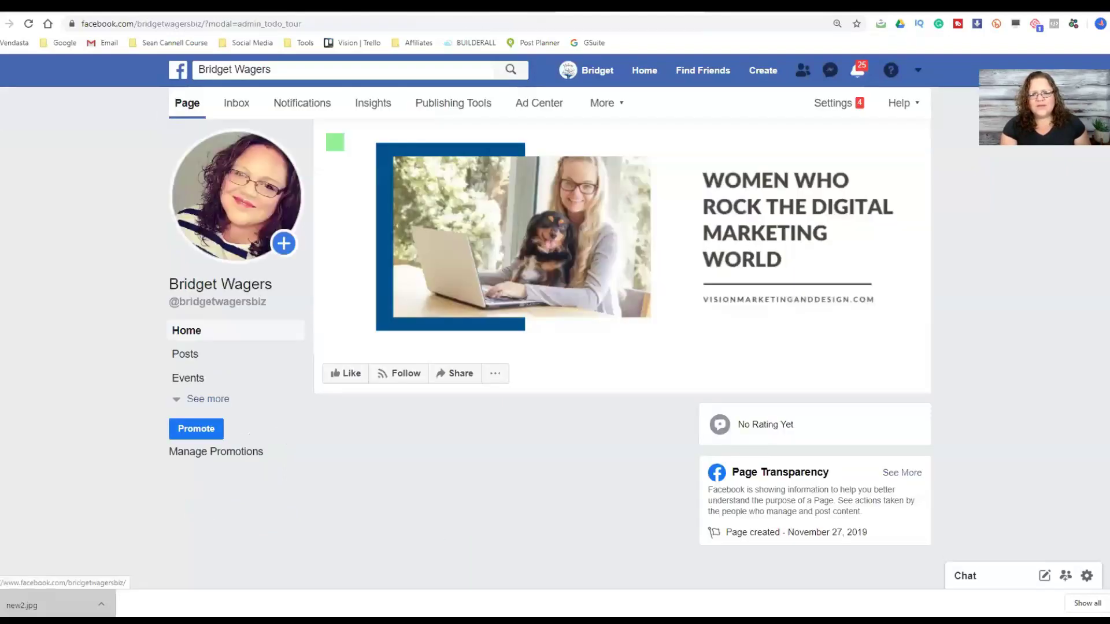
{"action": "scroll", "coordinate": [556, 335], "scroll_direction": "down", "scroll_amount": 1}
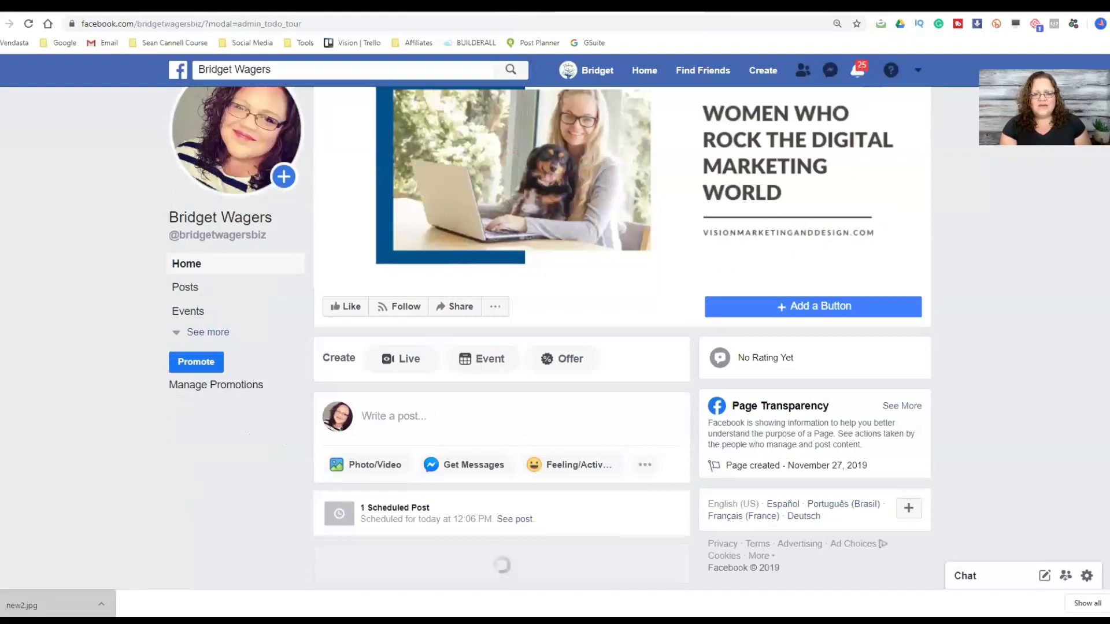
{"action": "scroll", "coordinate": [162, 413], "scroll_direction": "down", "scroll_amount": 1}
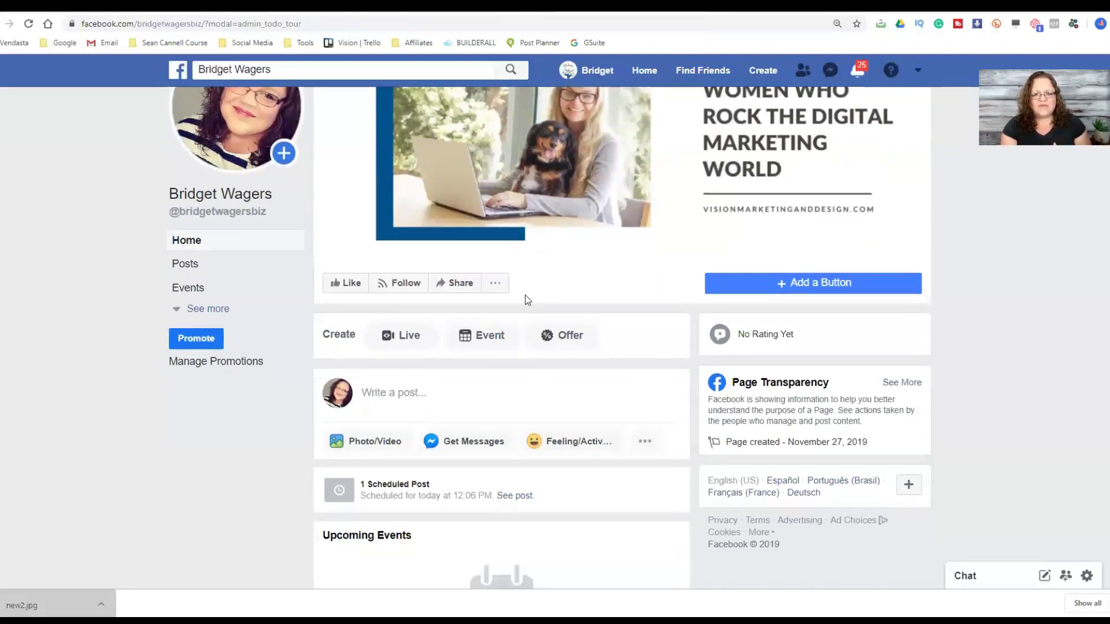
{"action": "left_click", "coordinate": [496, 285]}
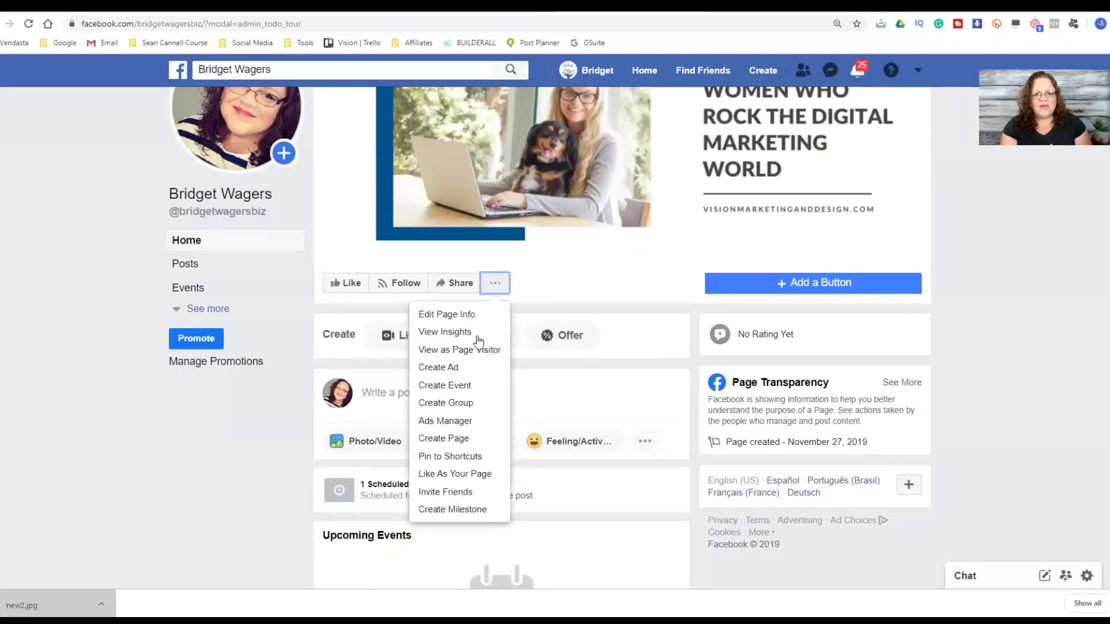
{"action": "left_click", "coordinate": [469, 497]}
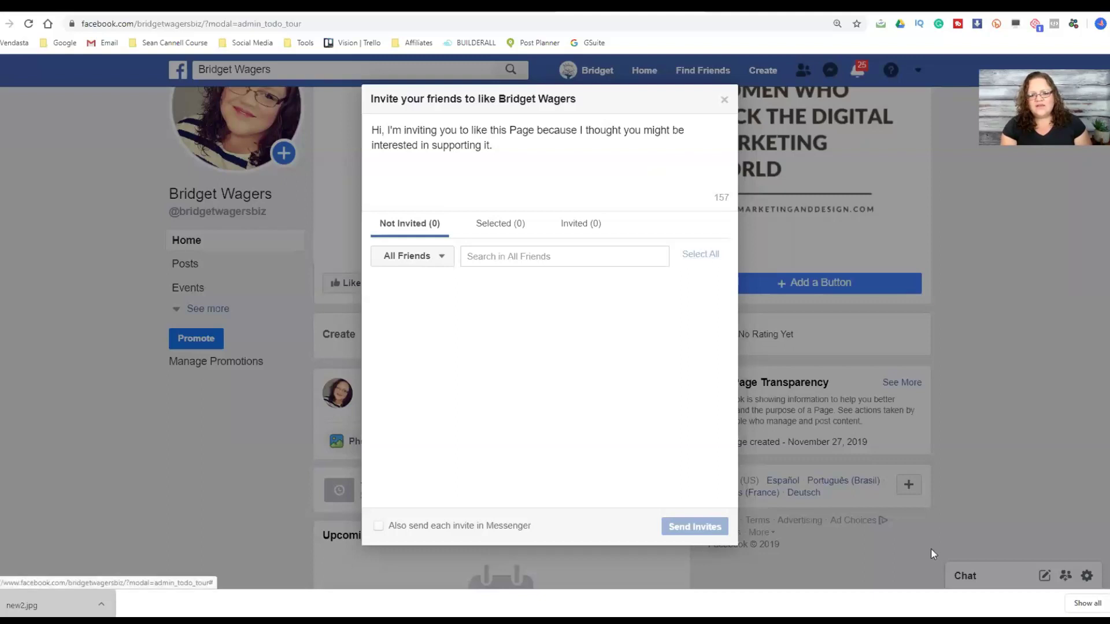
{"action": "mouse_move", "coordinate": [447, 528]}
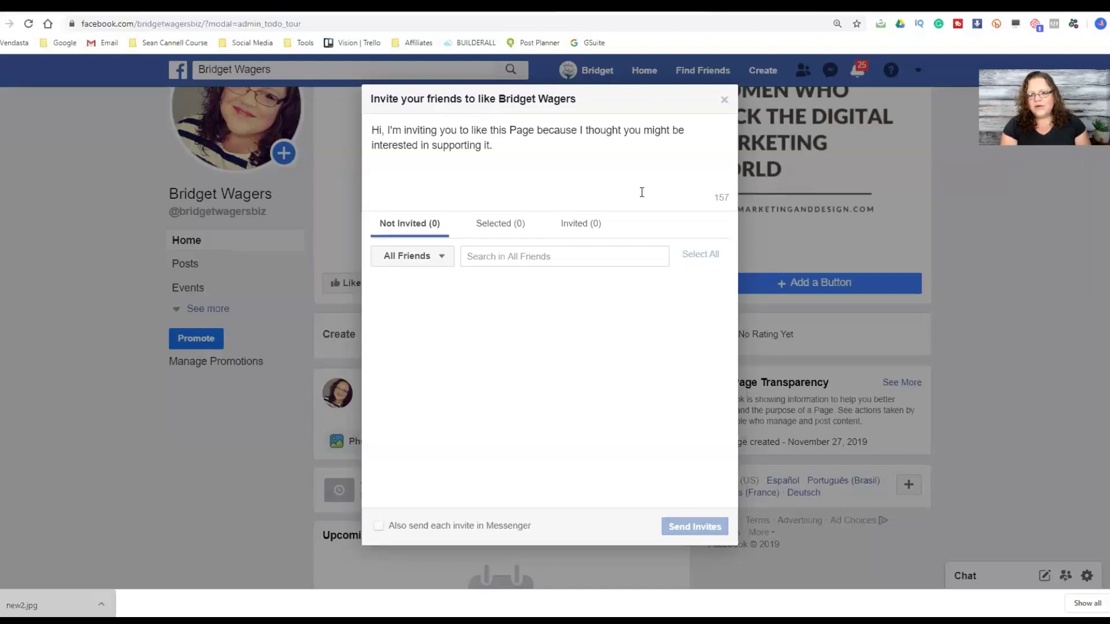
{"action": "key", "text": "Escape"}
{"action": "scroll", "coordinate": [466, 339], "scroll_direction": "down", "scroll_amount": 3}
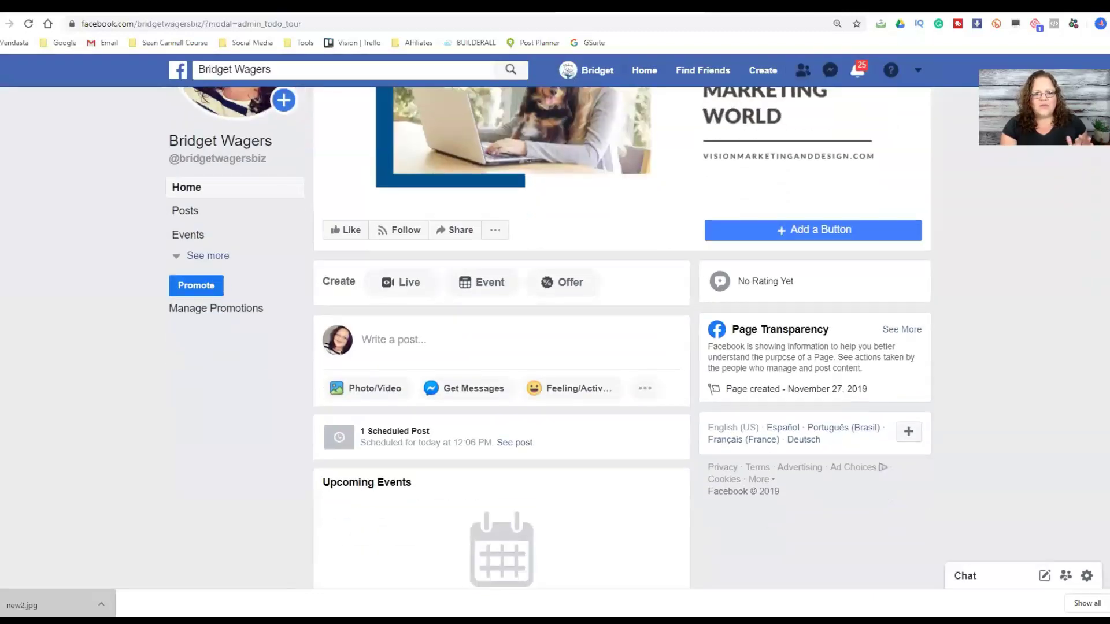
- Expand the Page's sidebar tabs with See more, then go to the Page's Settings
{"action": "scroll", "coordinate": [465, 338], "scroll_direction": "up", "scroll_amount": 2}
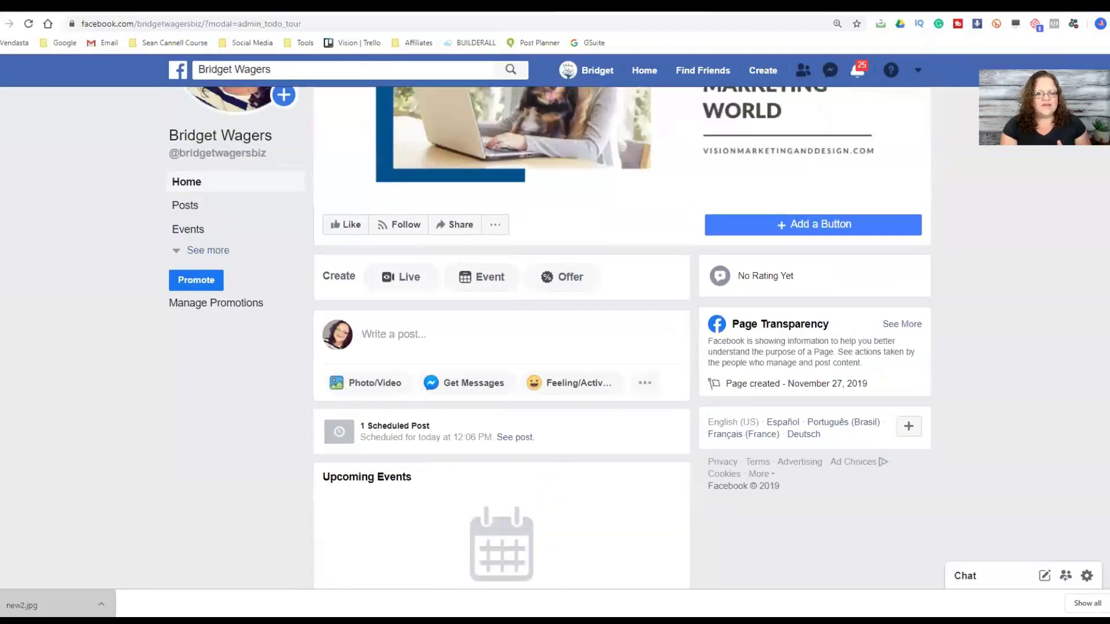
{"action": "left_click", "coordinate": [203, 250]}
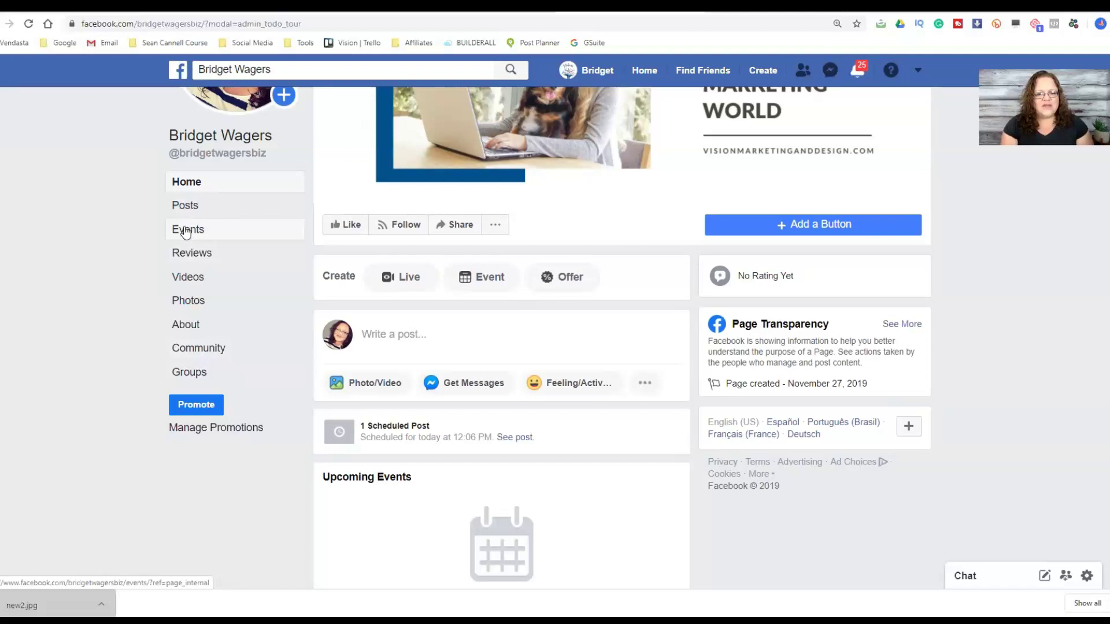
{"action": "scroll", "coordinate": [622, 243], "scroll_direction": "up", "scroll_amount": 3}
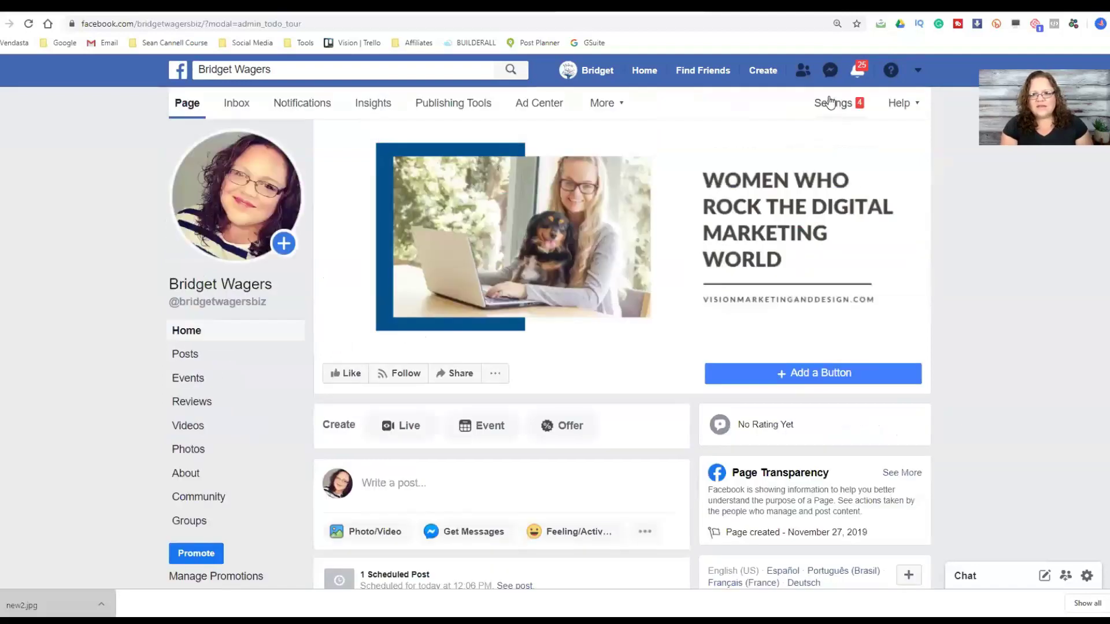
{"action": "left_click", "coordinate": [828, 103]}
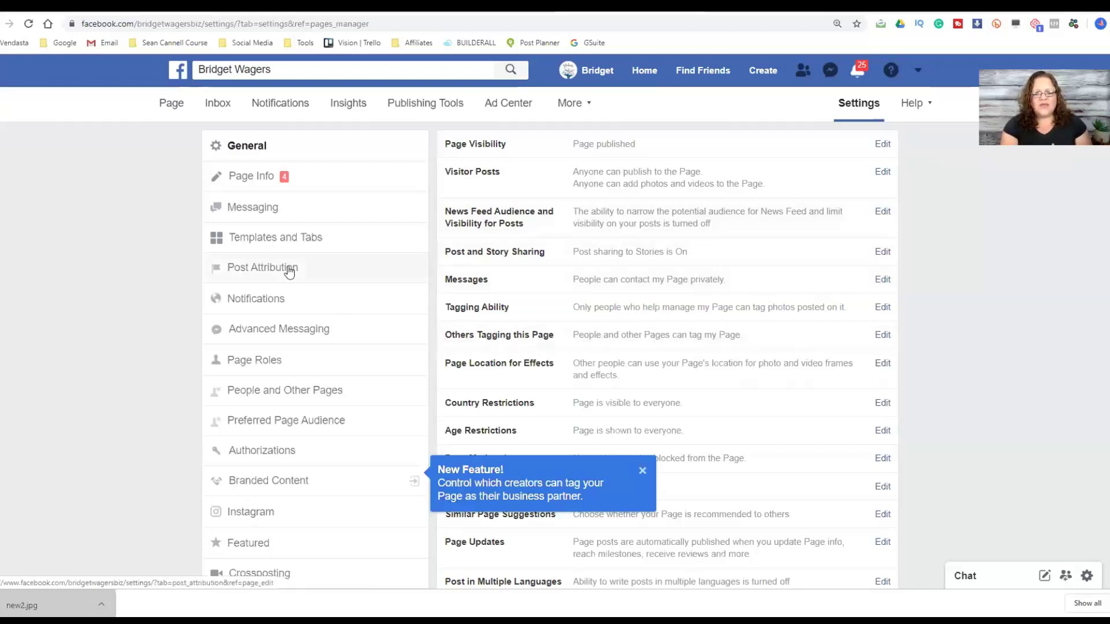
- In Templates and Tabs, switch Show Events tab to OFF and save
{"action": "left_click", "coordinate": [313, 239]}
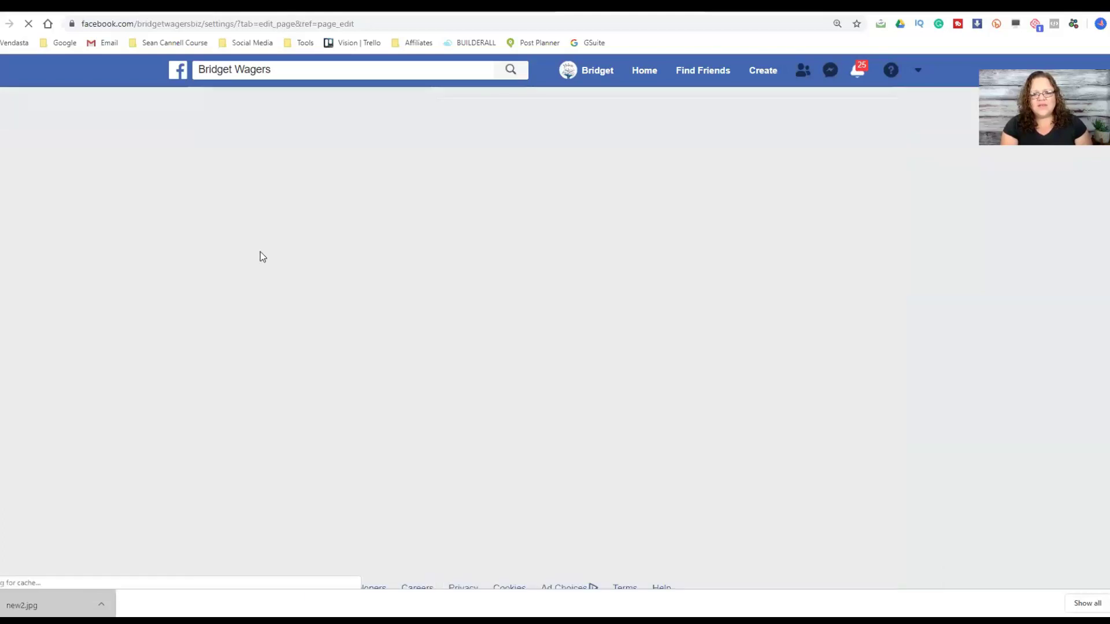
{"action": "scroll", "coordinate": [907, 347], "scroll_direction": "up", "scroll_amount": 2}
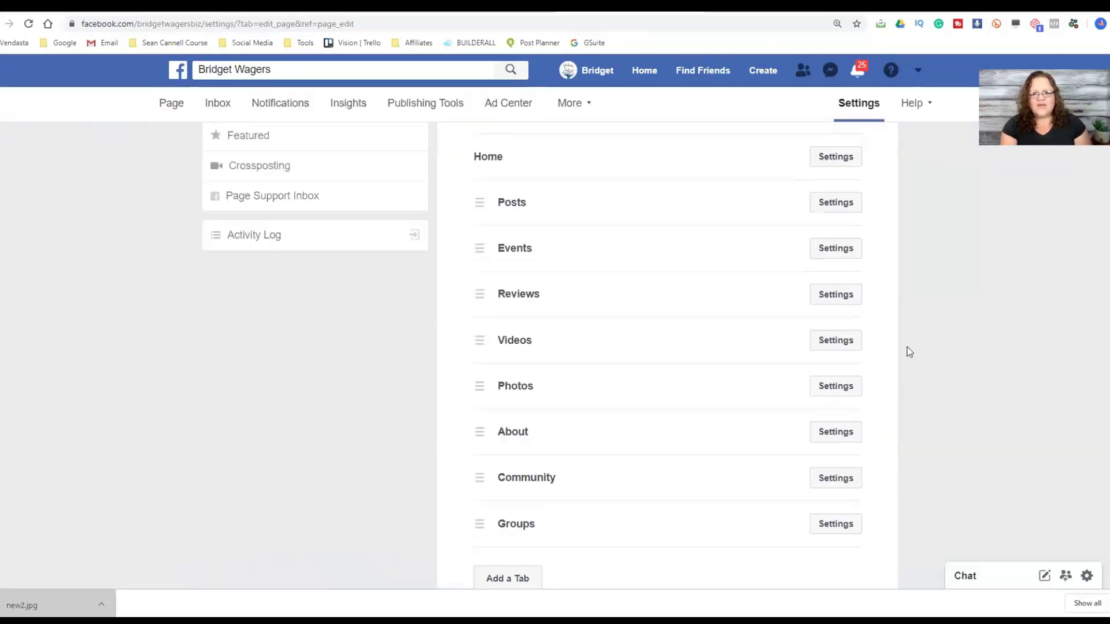
{"action": "left_click", "coordinate": [836, 198]}
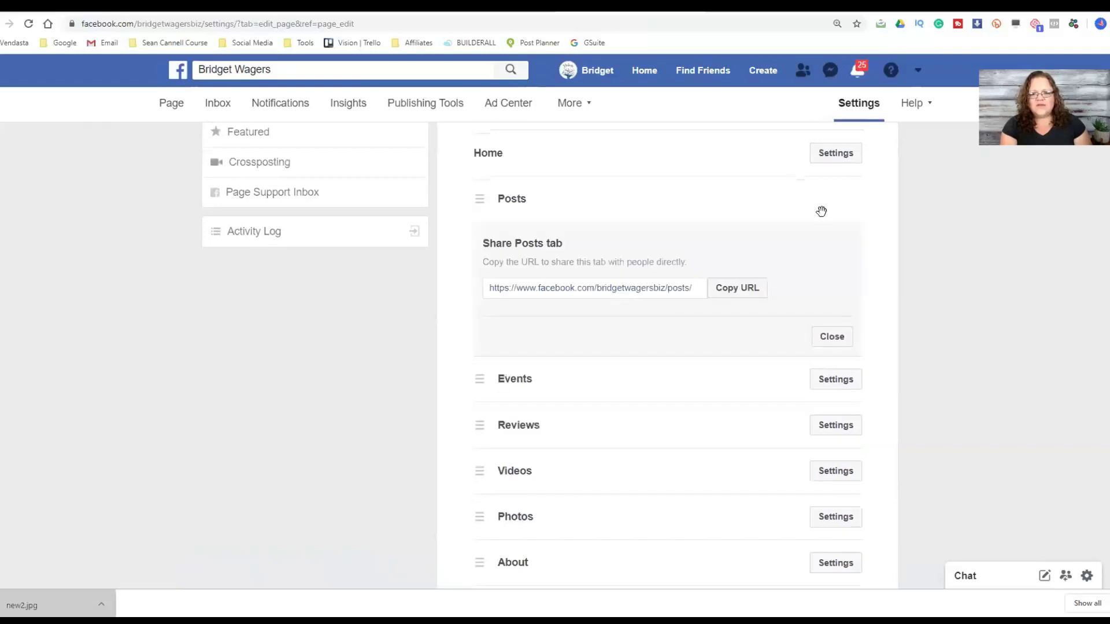
{"action": "left_click", "coordinate": [832, 337]}
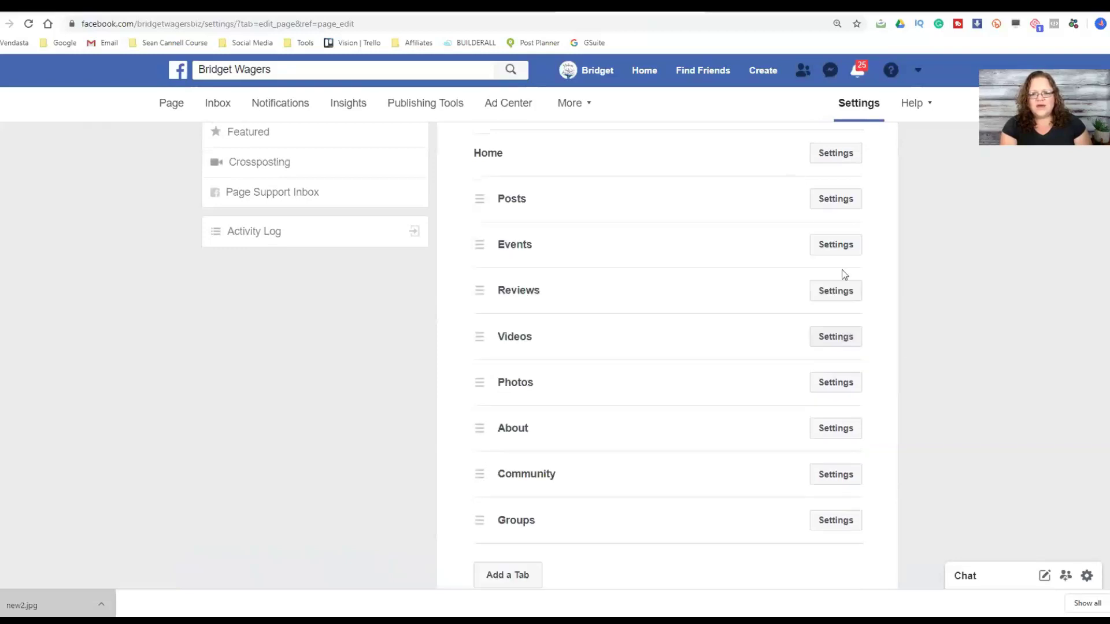
{"action": "left_click", "coordinate": [831, 243]}
{"action": "left_click", "coordinate": [835, 296]}
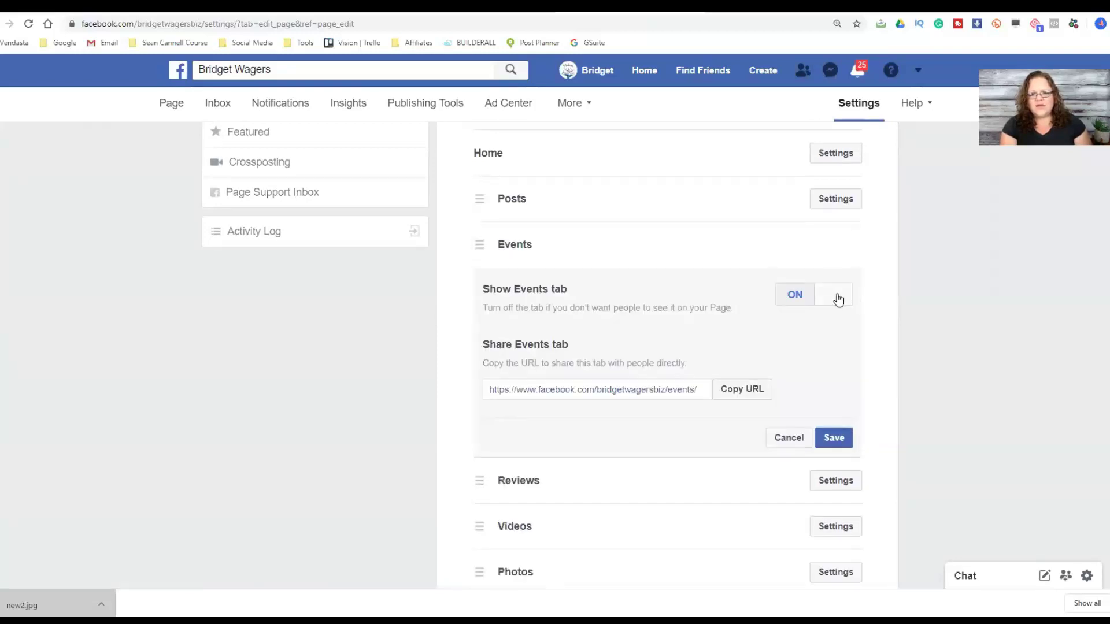
{"action": "left_click", "coordinate": [835, 439]}
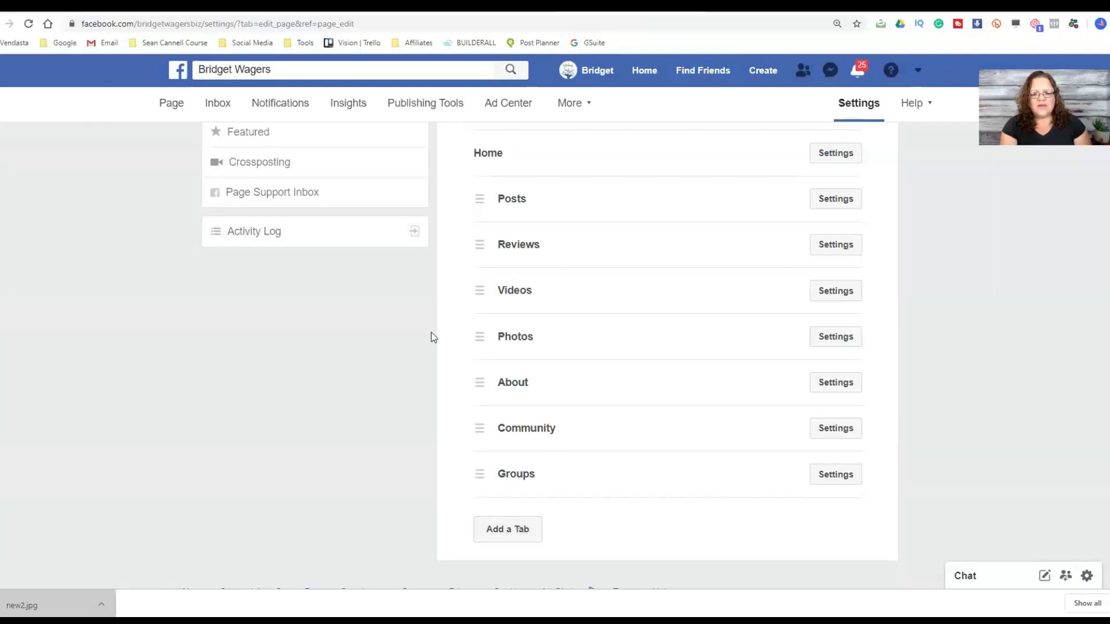
- Look over the list of tabs that could be added, then dismiss it
{"action": "left_click", "coordinate": [492, 540]}
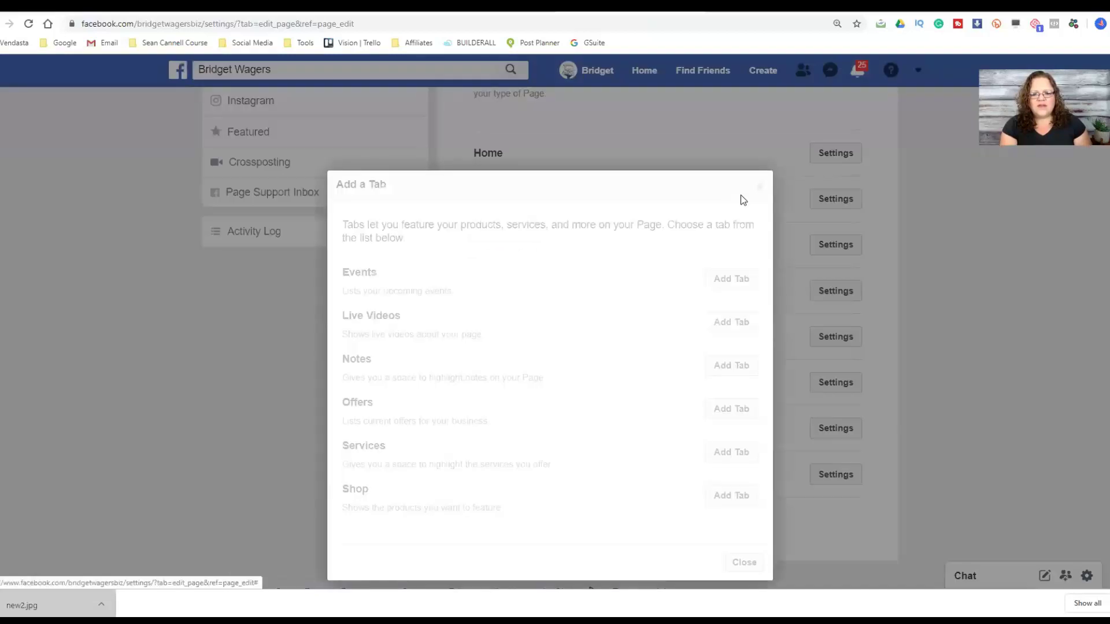
{"action": "left_click", "coordinate": [759, 189]}
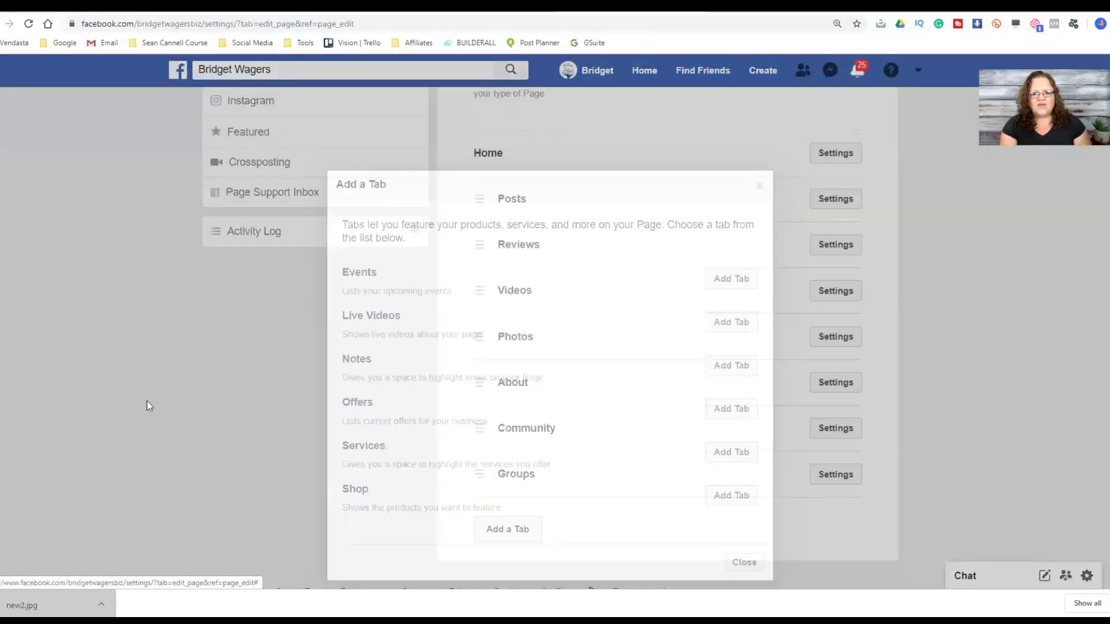
{"action": "scroll", "coordinate": [158, 362], "scroll_direction": "up", "scroll_amount": 6}
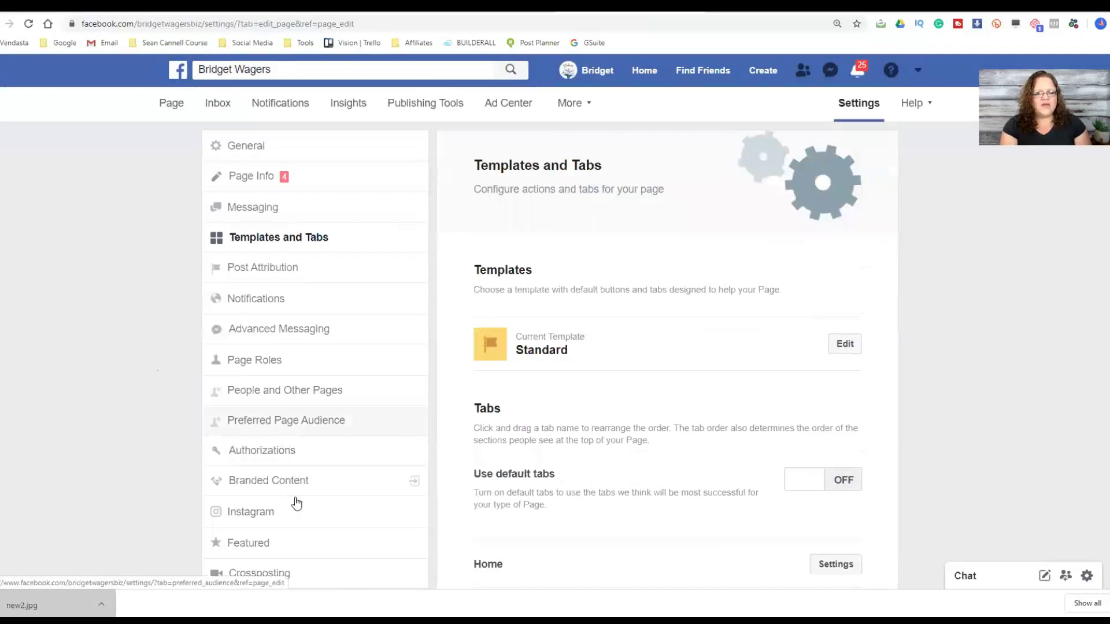
- Browse the Page's Instagram and Messaging settings sections
{"action": "left_click", "coordinate": [245, 508]}
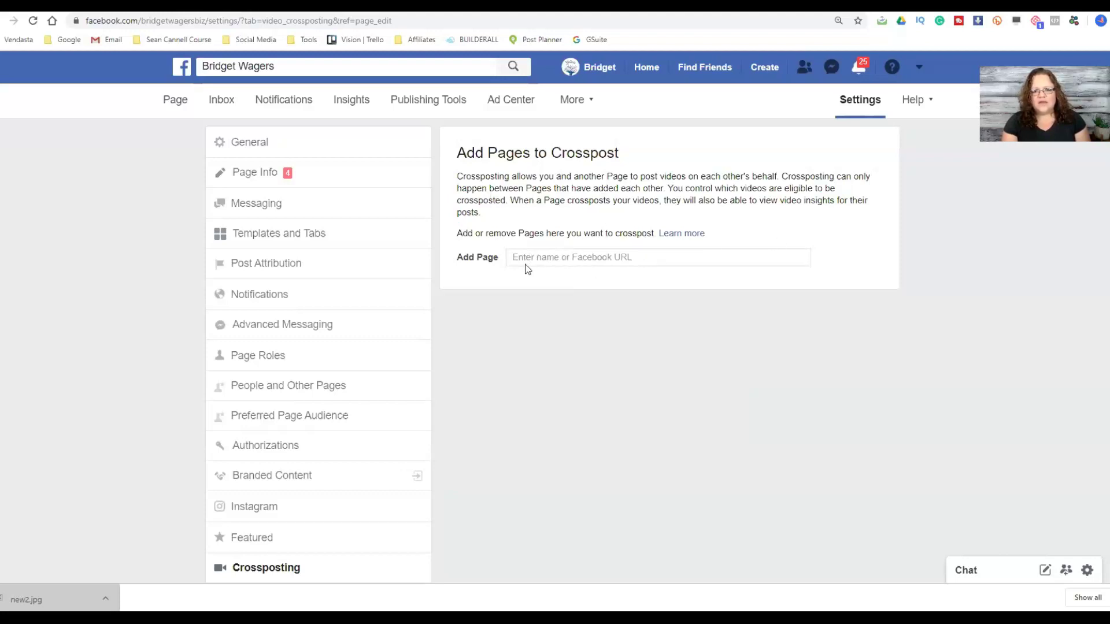
{"action": "left_click", "coordinate": [289, 236]}
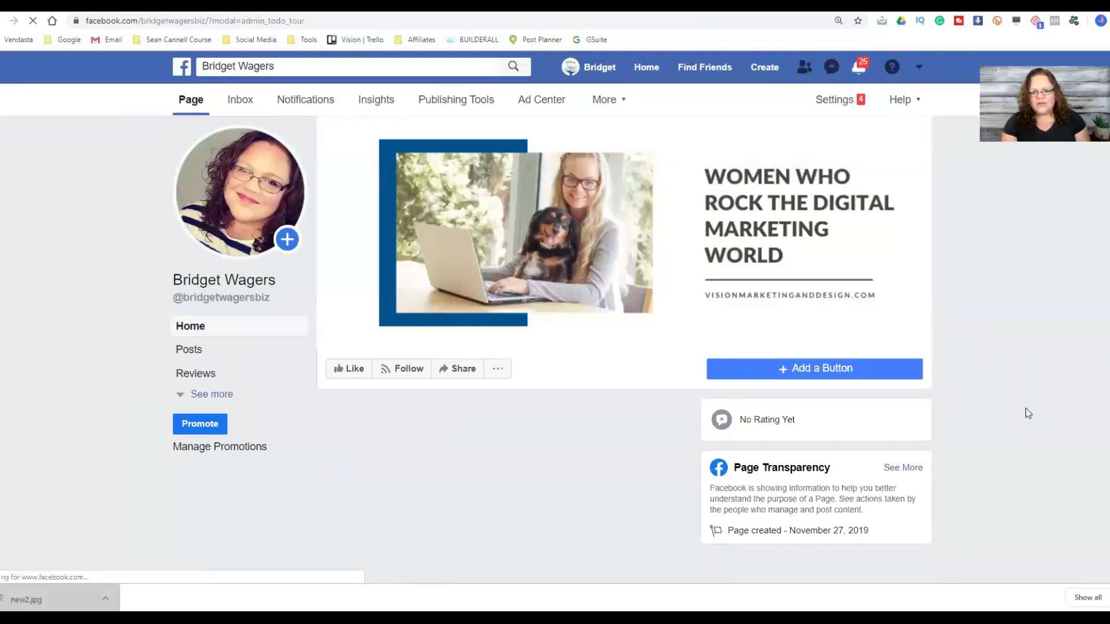
- Pick Learn More as the Page's action button and choose Website Link as its destination
{"action": "left_click", "coordinate": [793, 371]}
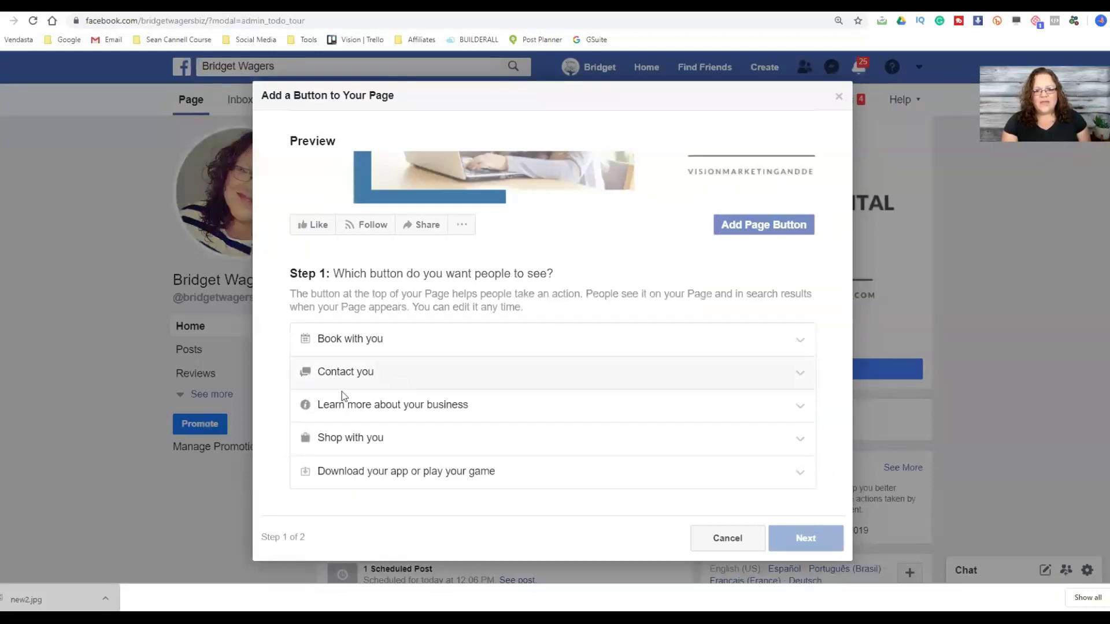
{"action": "left_click", "coordinate": [342, 407]}
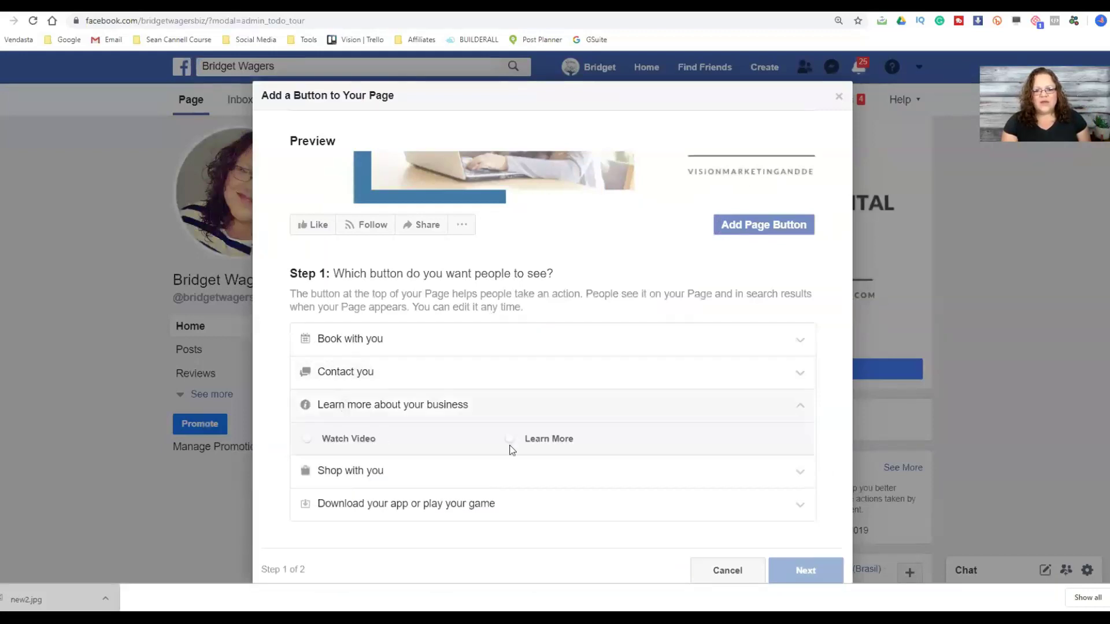
{"action": "left_click", "coordinate": [538, 442]}
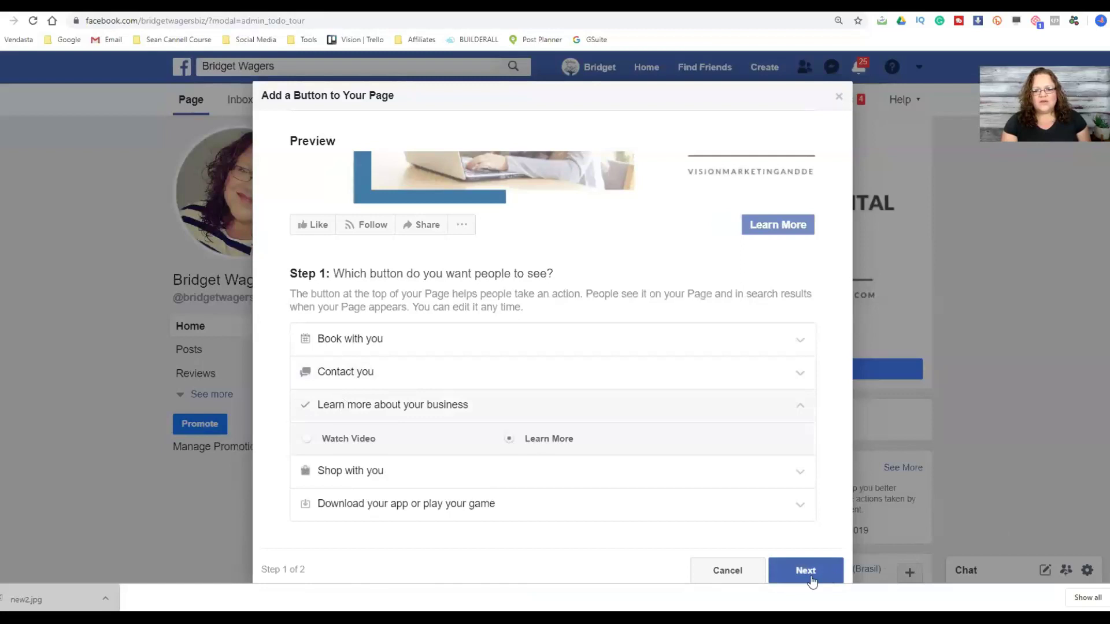
{"action": "left_click", "coordinate": [809, 575]}
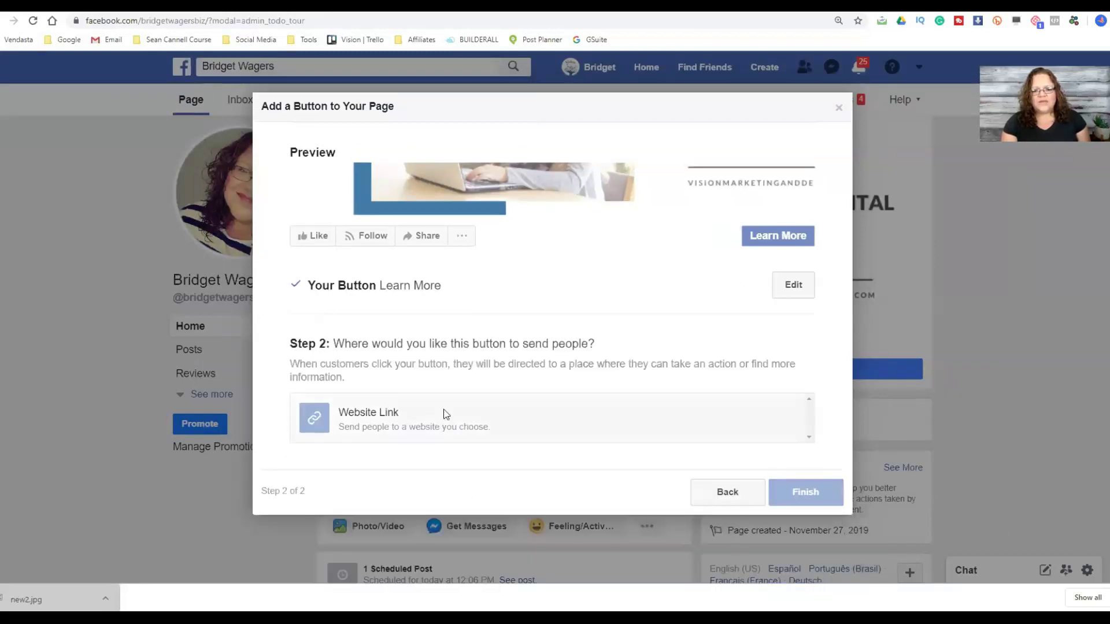
{"action": "left_click", "coordinate": [442, 415]}
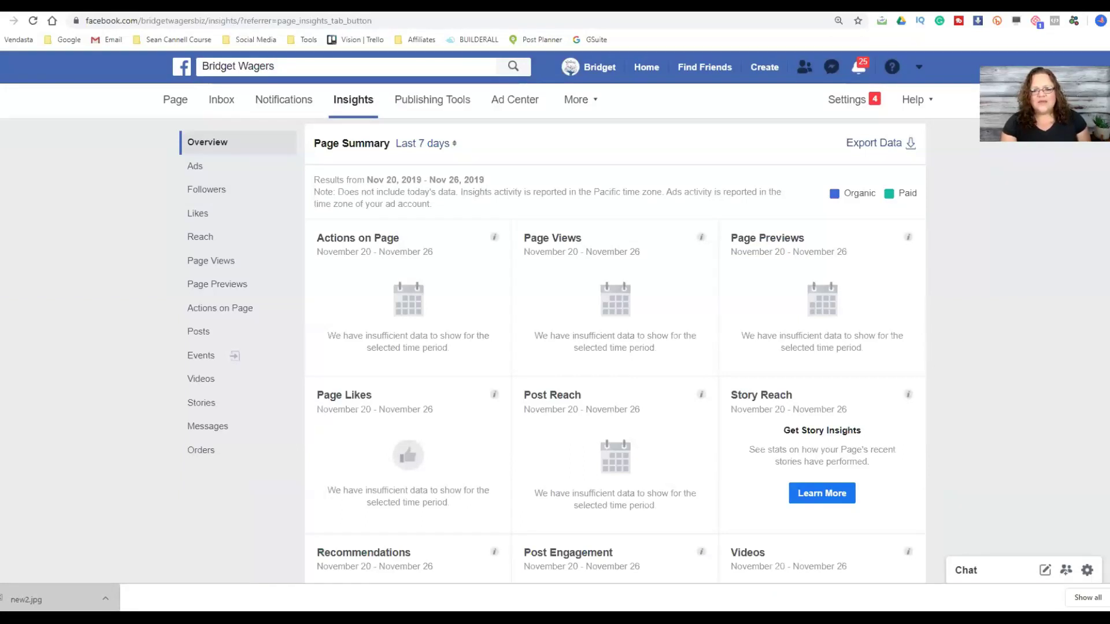
- Scroll through the Insights Overview, check performance in See All Posts, then go back to the Page
{"action": "scroll", "coordinate": [886, 288], "scroll_direction": "down", "scroll_amount": 1}
{"action": "scroll", "coordinate": [297, 317], "scroll_direction": "up", "scroll_amount": 1}
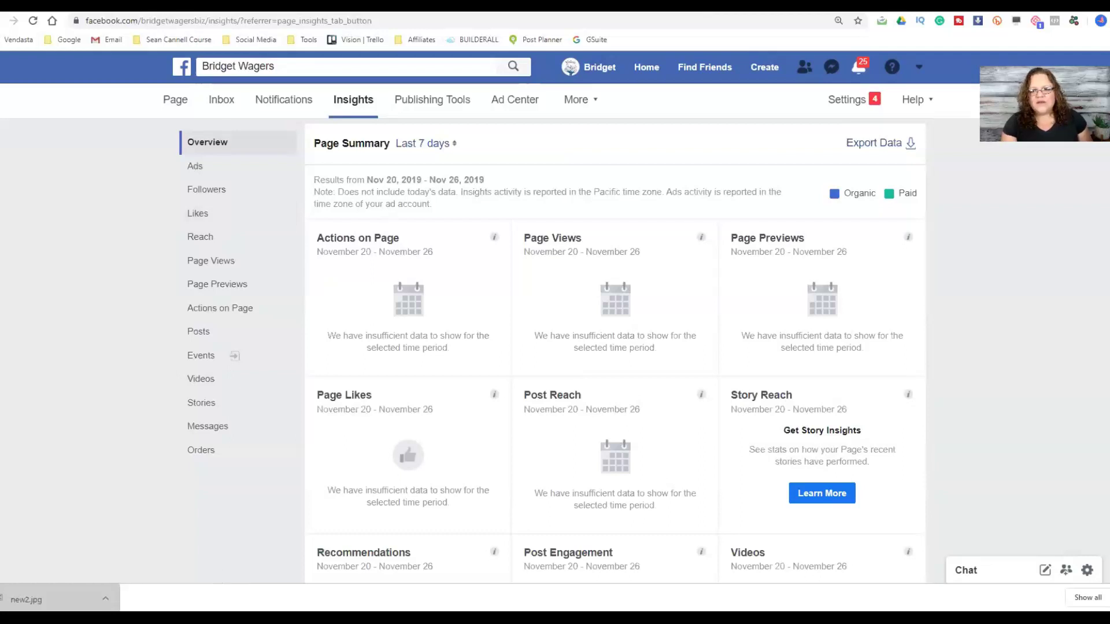
{"action": "scroll", "coordinate": [615, 347], "scroll_direction": "down", "scroll_amount": 9}
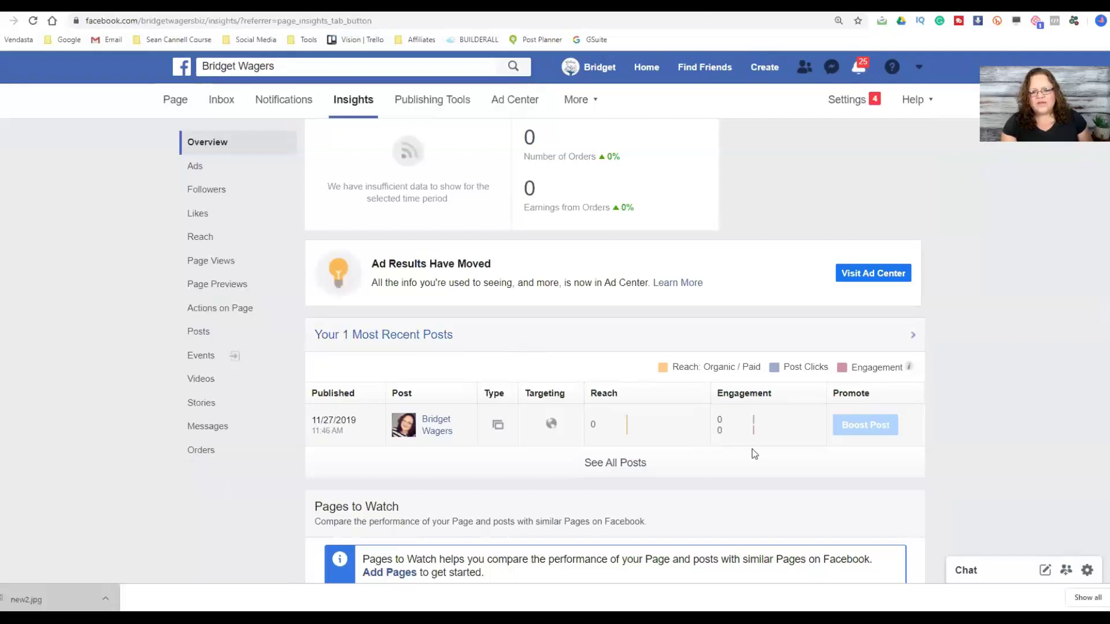
{"action": "left_click", "coordinate": [638, 468]}
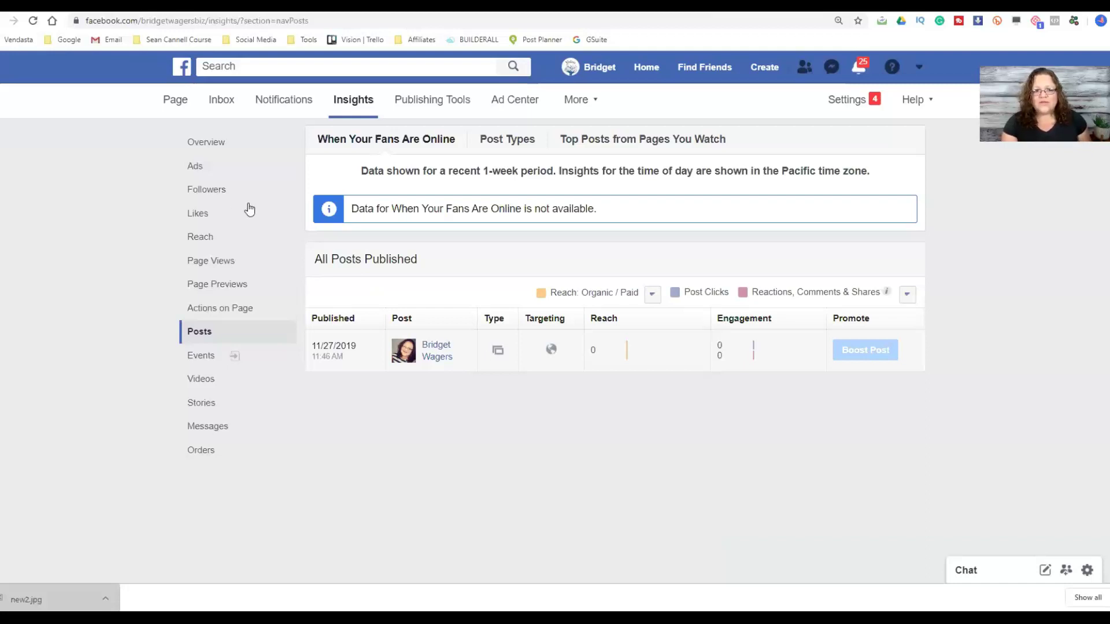
{"action": "left_click", "coordinate": [173, 109]}
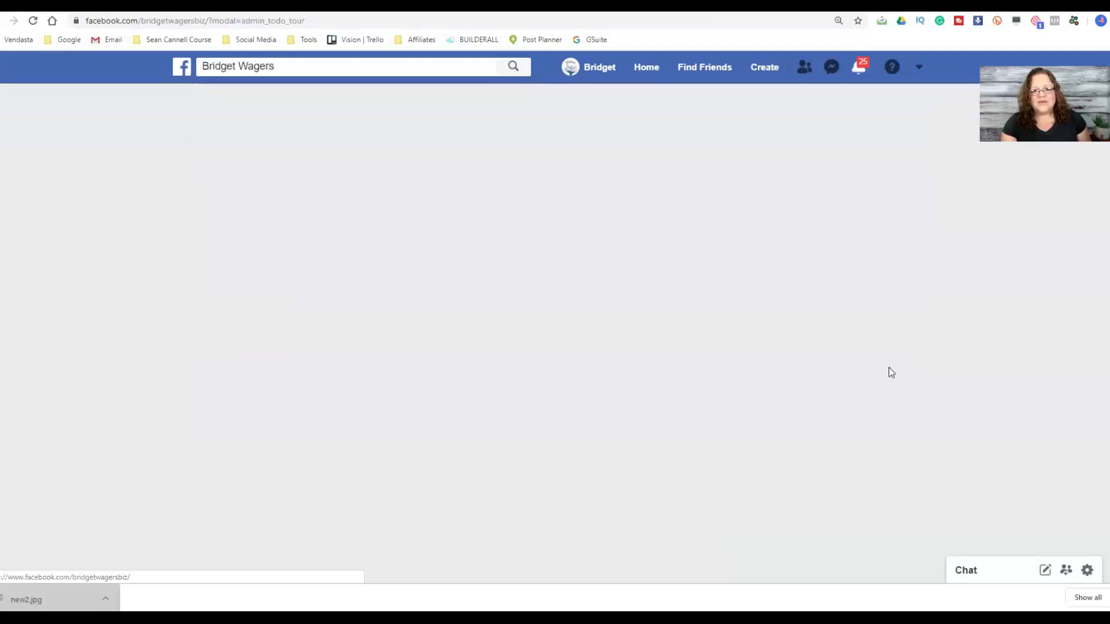